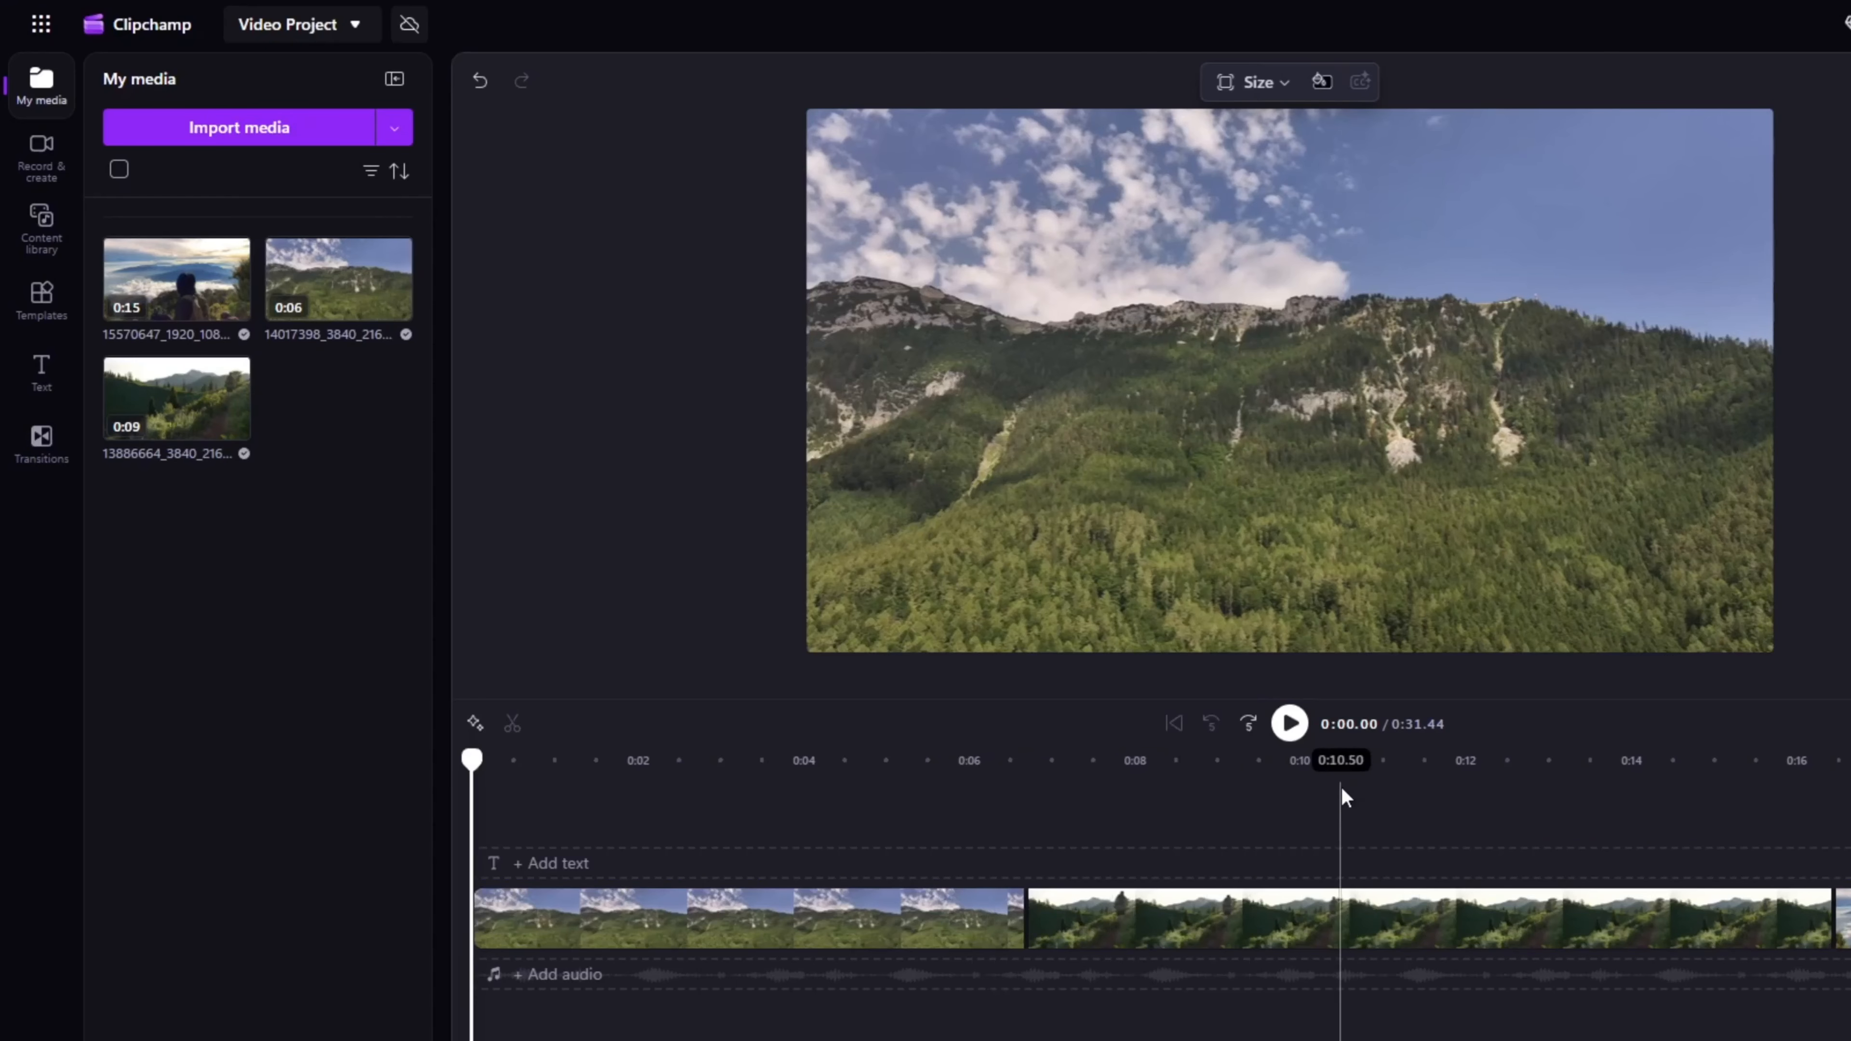
- Add a new text-to-speech clip at the start of the timeline
scroll(1169, 802, "right", 5)
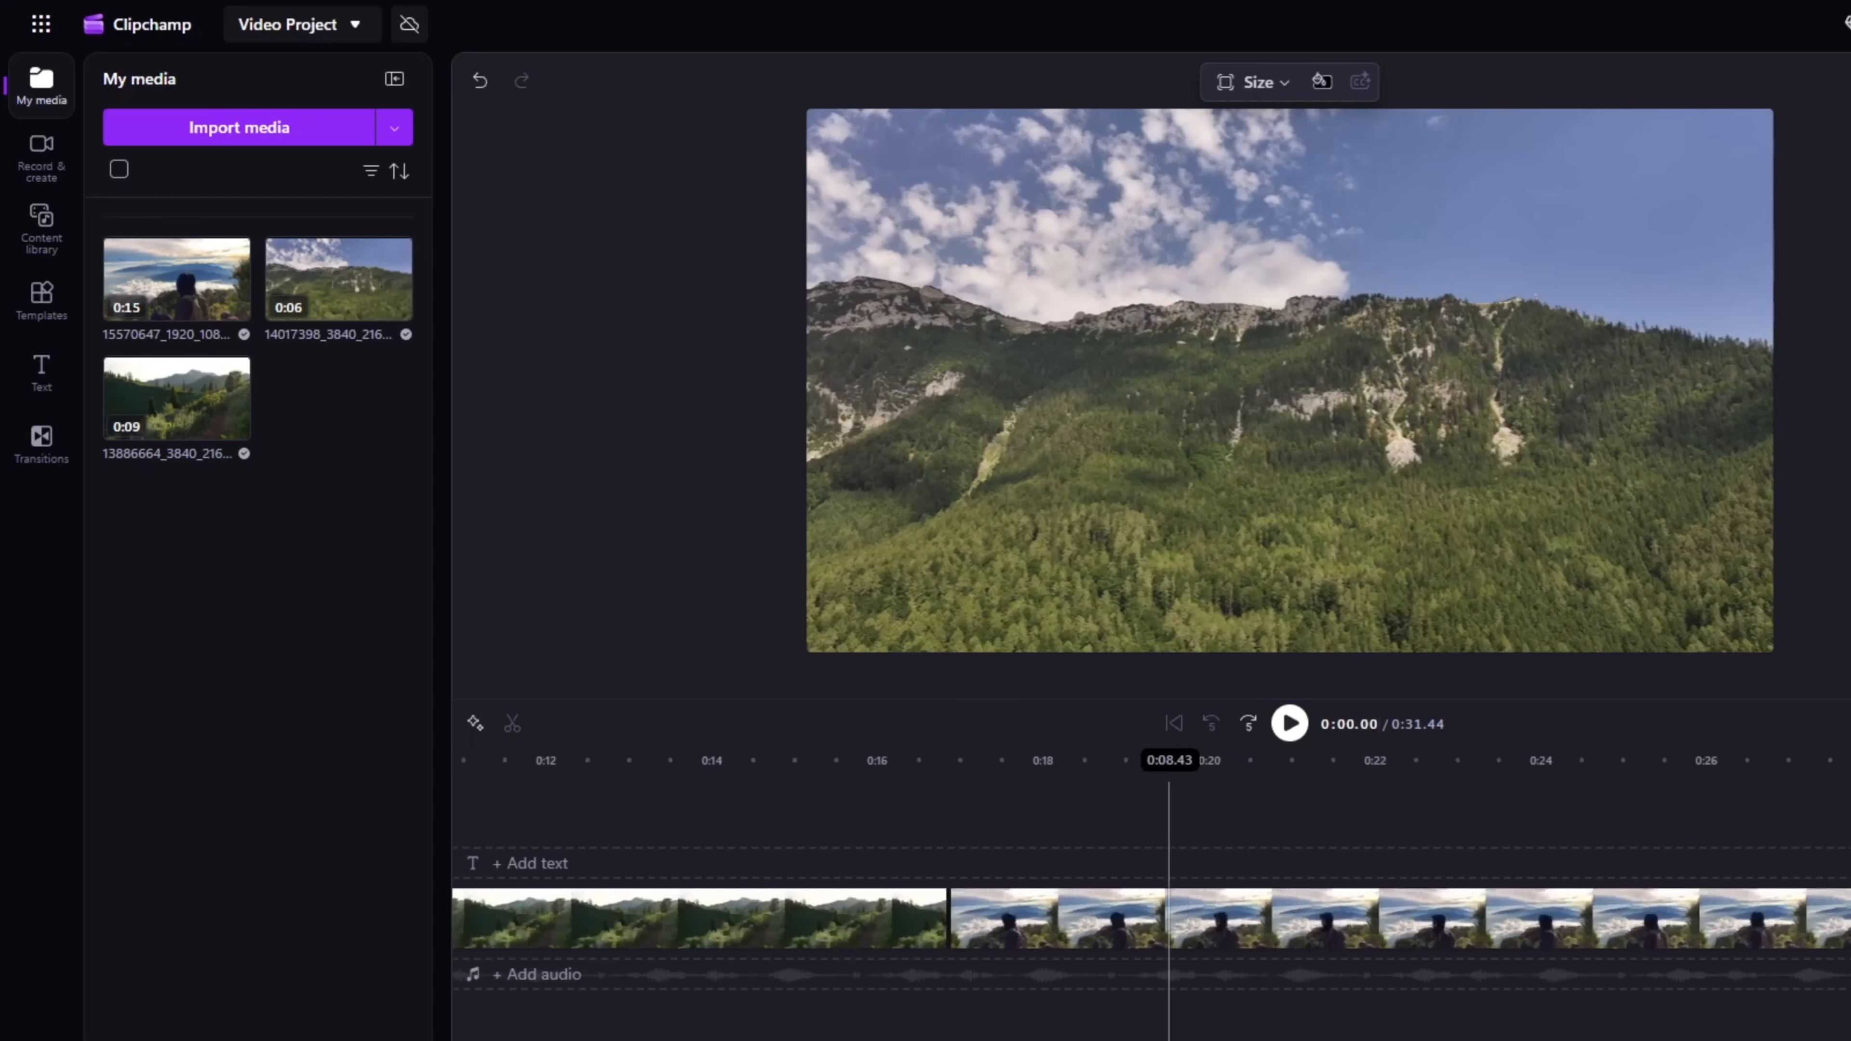
scroll(1168, 911, "left", 5)
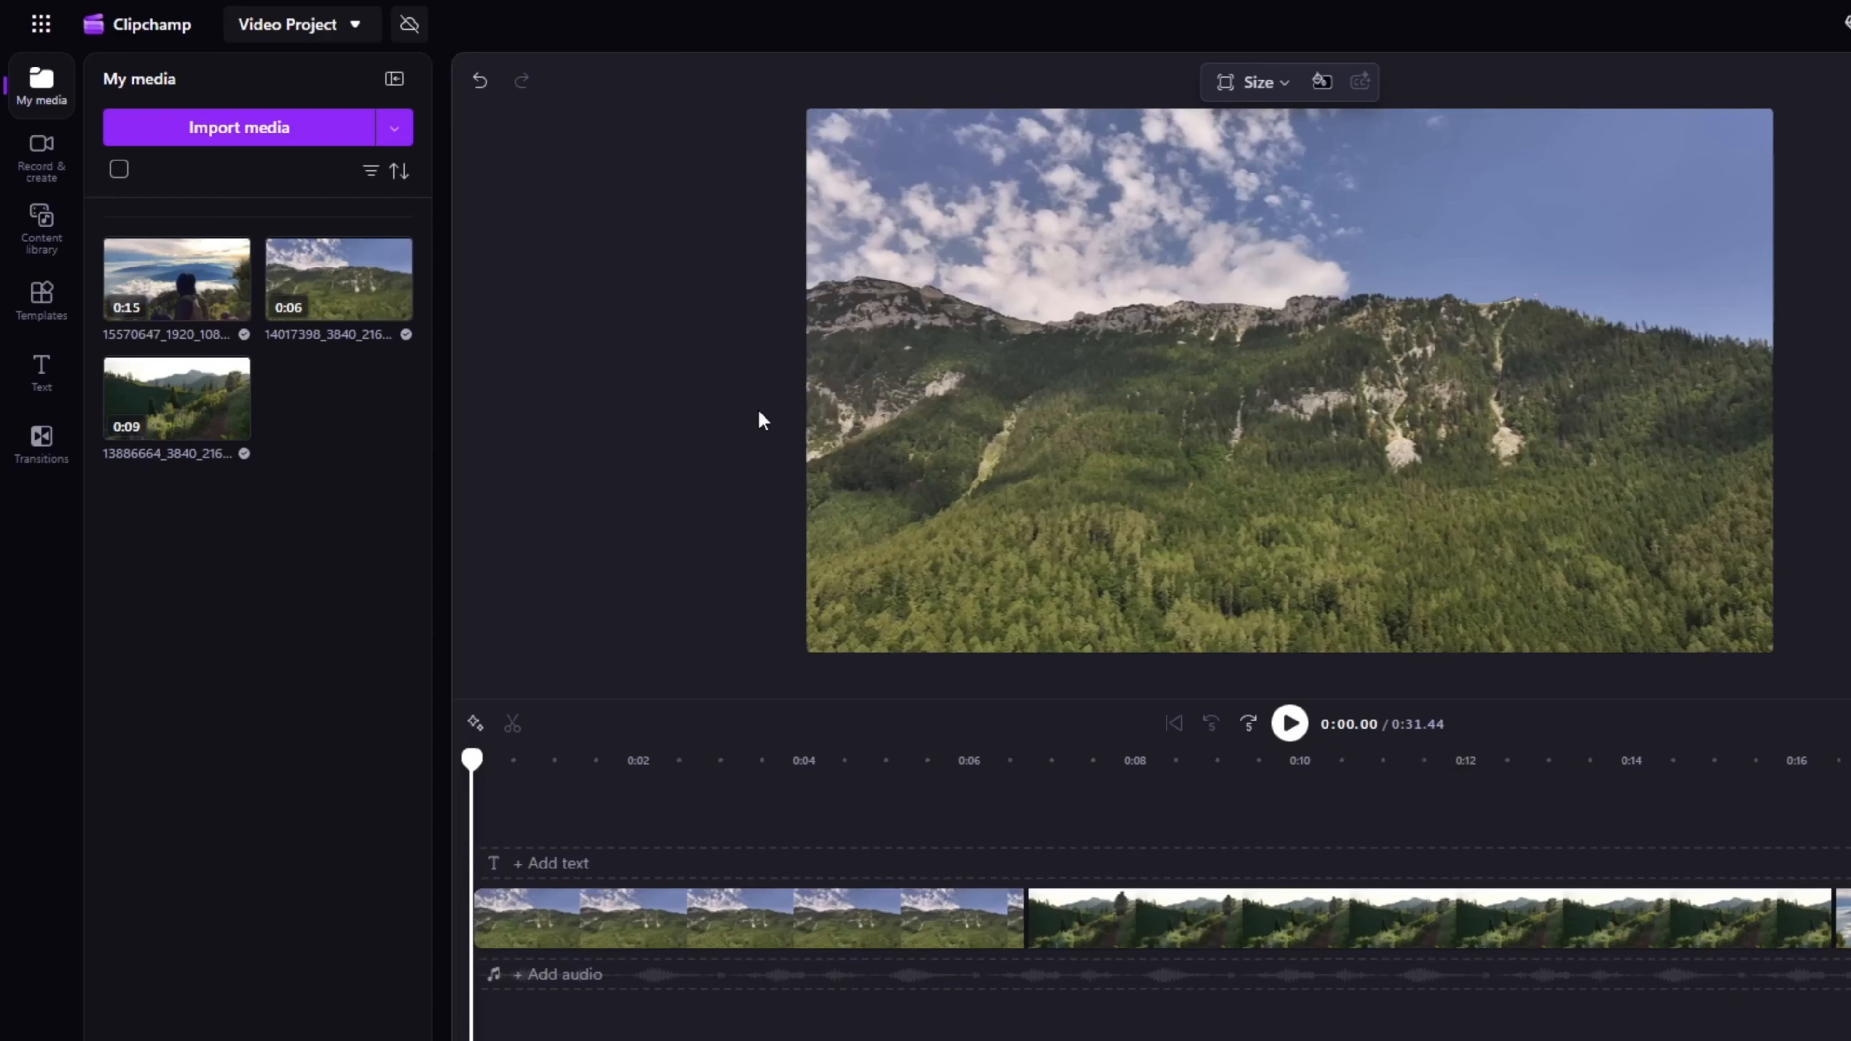
left_click(42, 165)
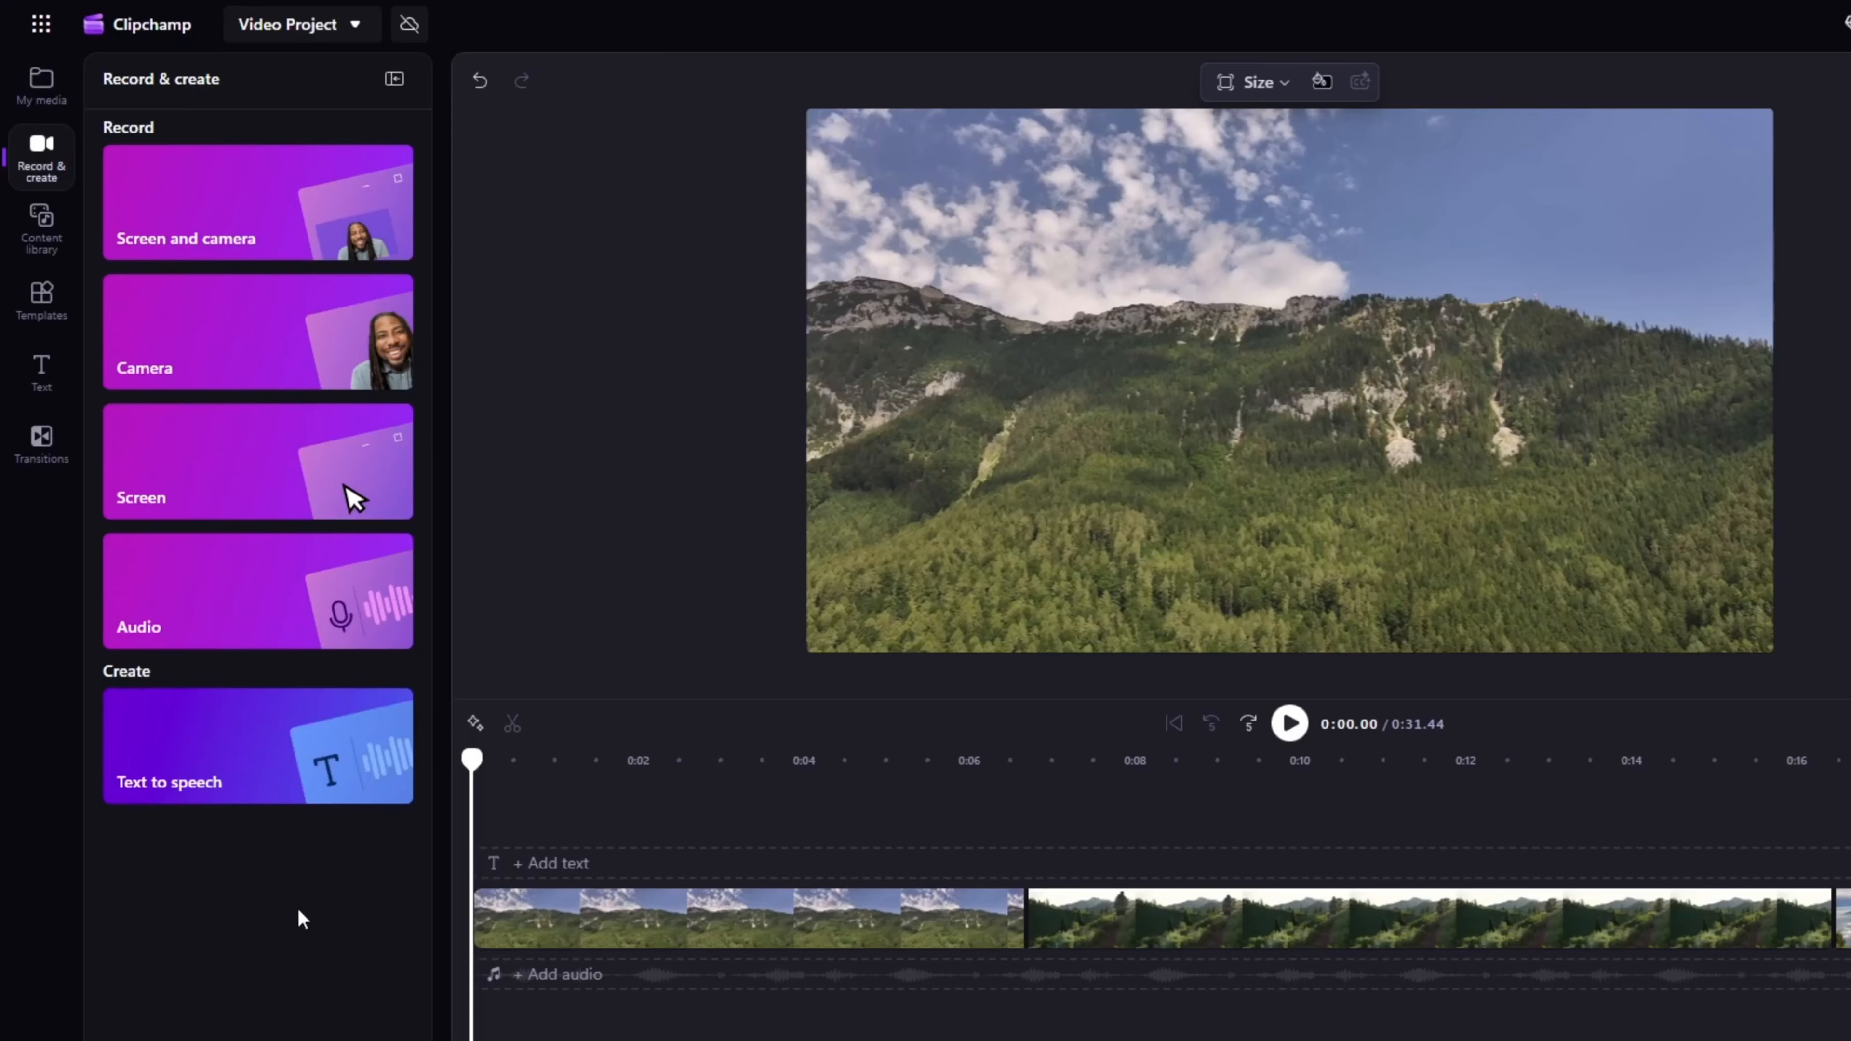
left_click(366, 766)
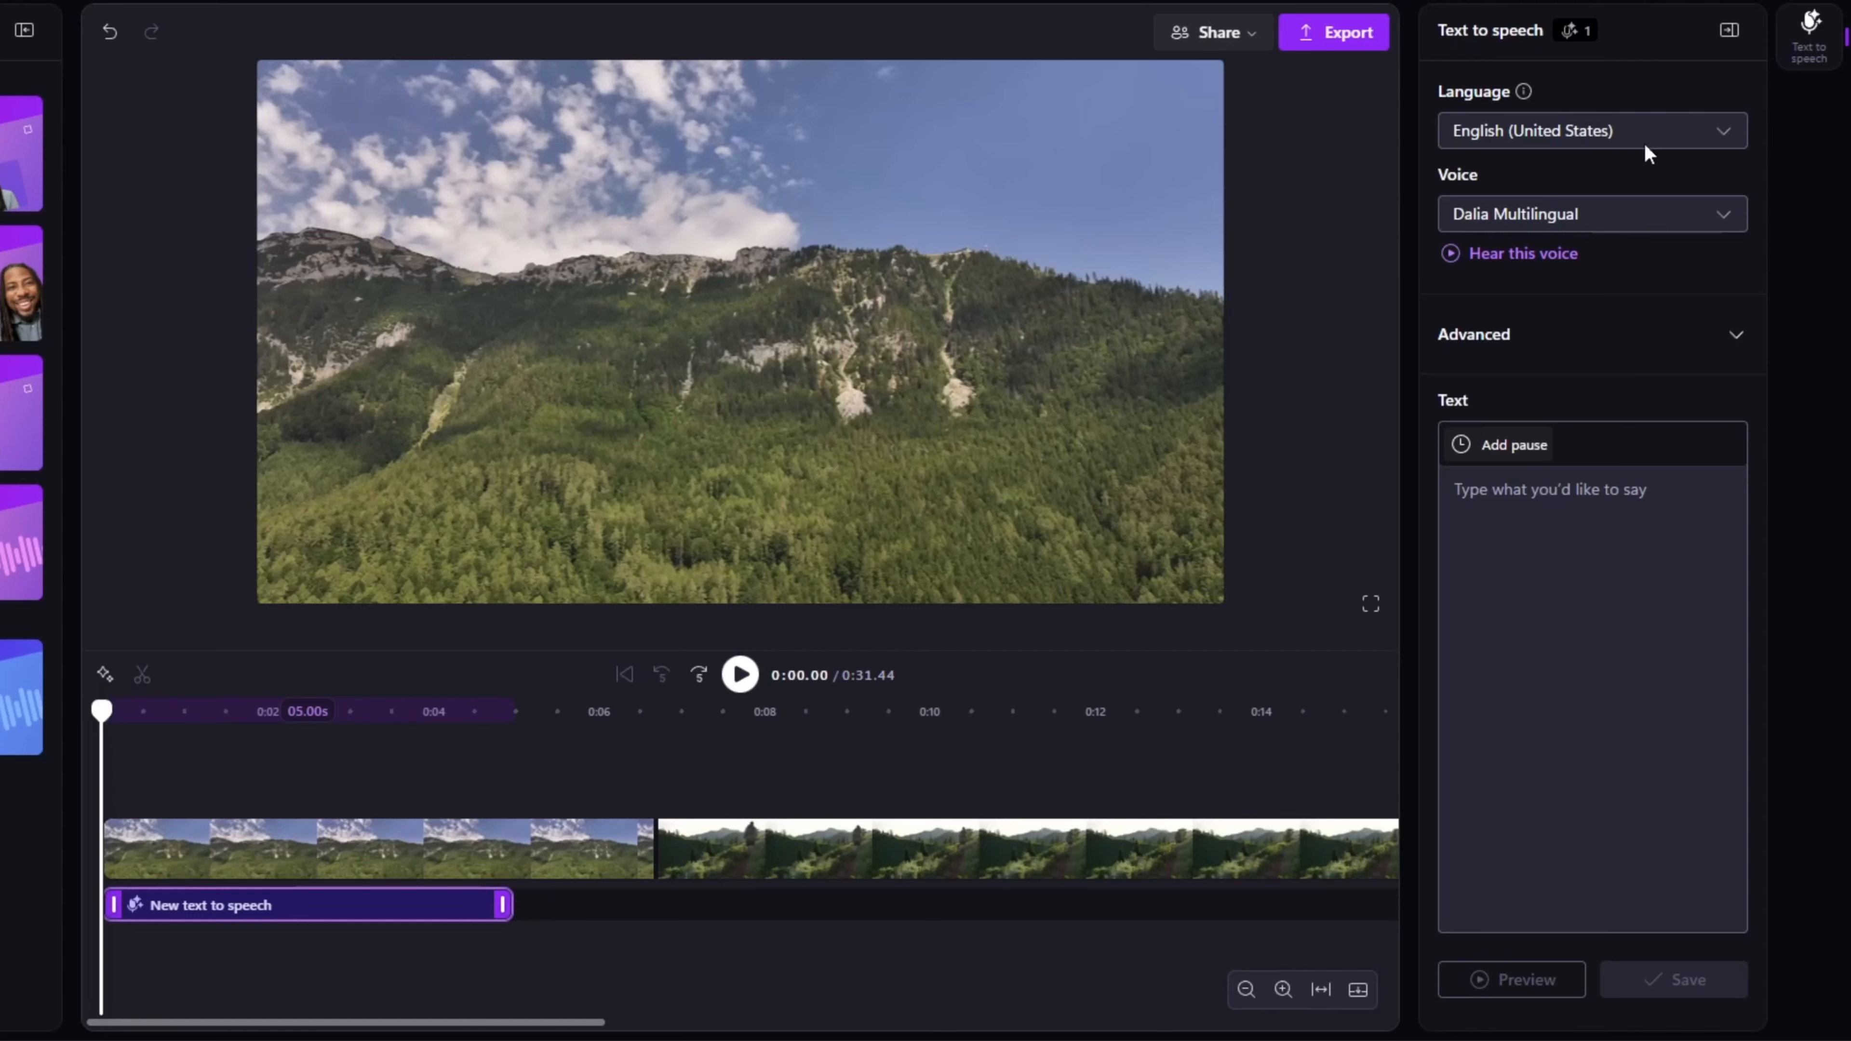
- Browse the available languages and voices, choose the Nancy Multilingual voice and play its sample
left_click(1713, 132)
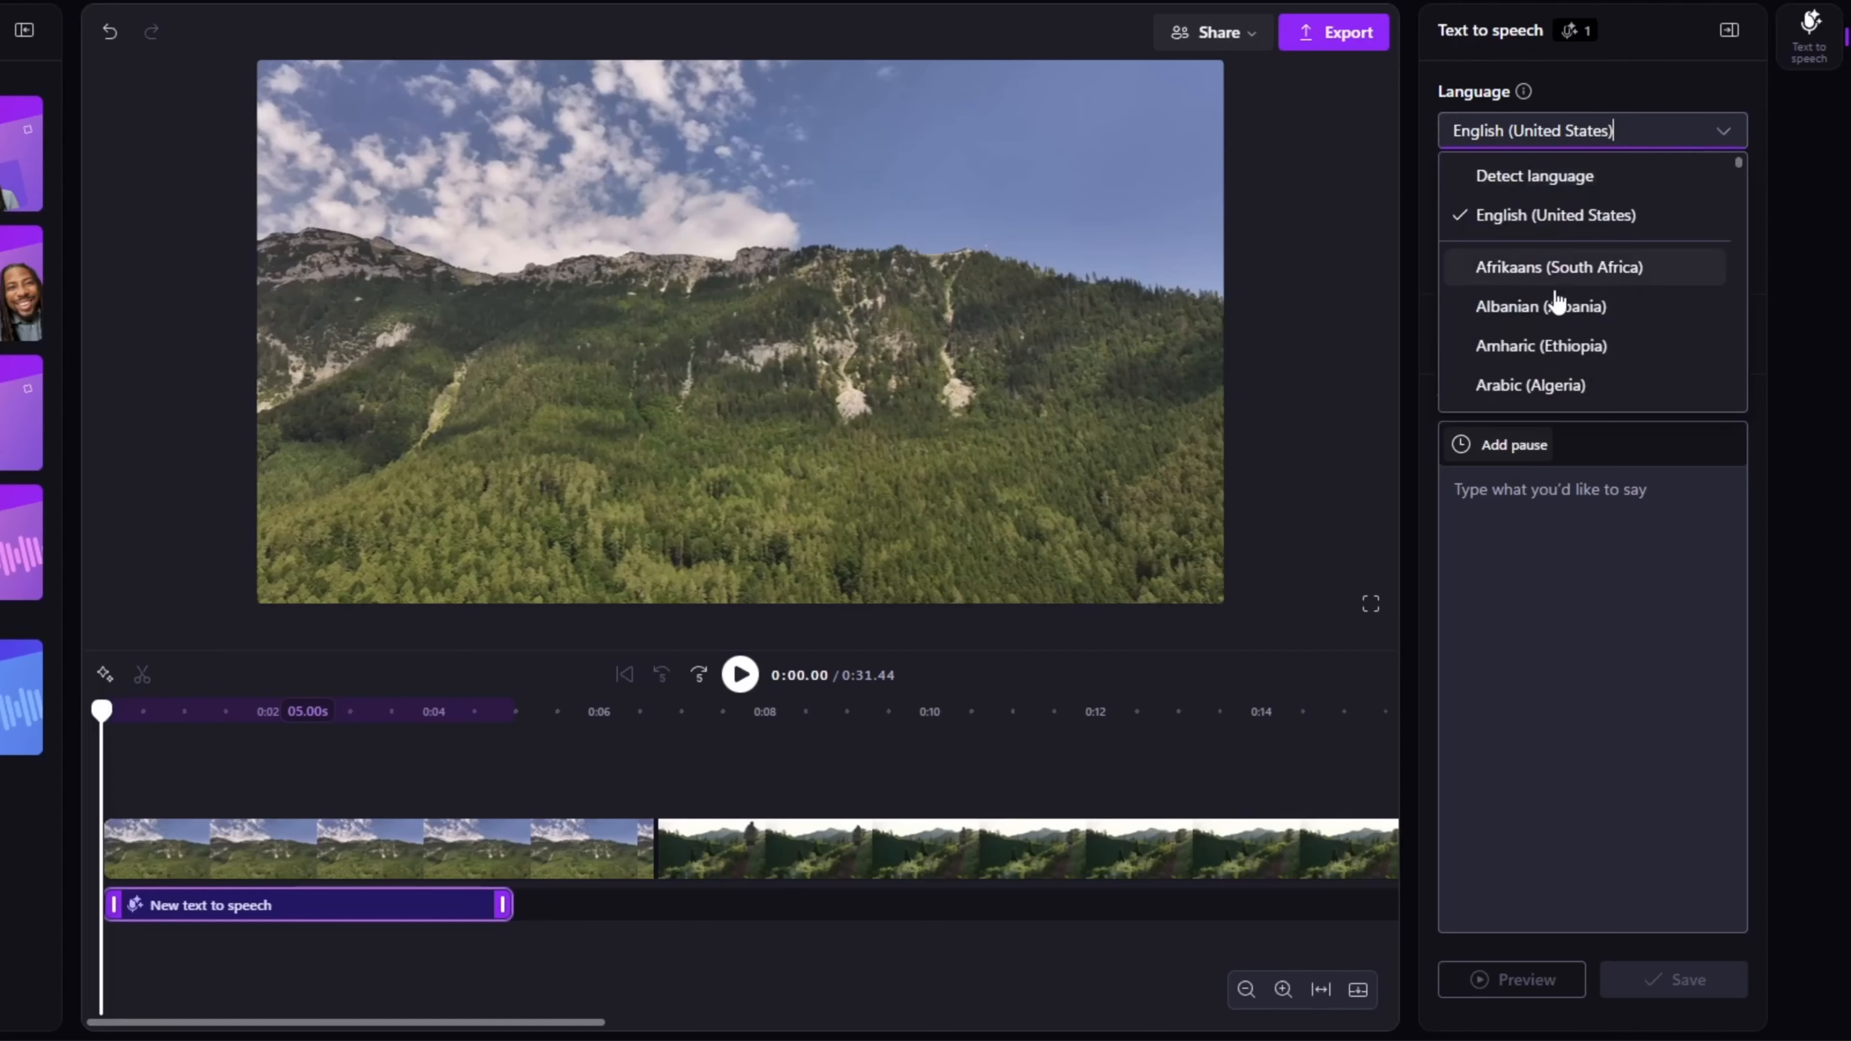
left_click(1817, 273)
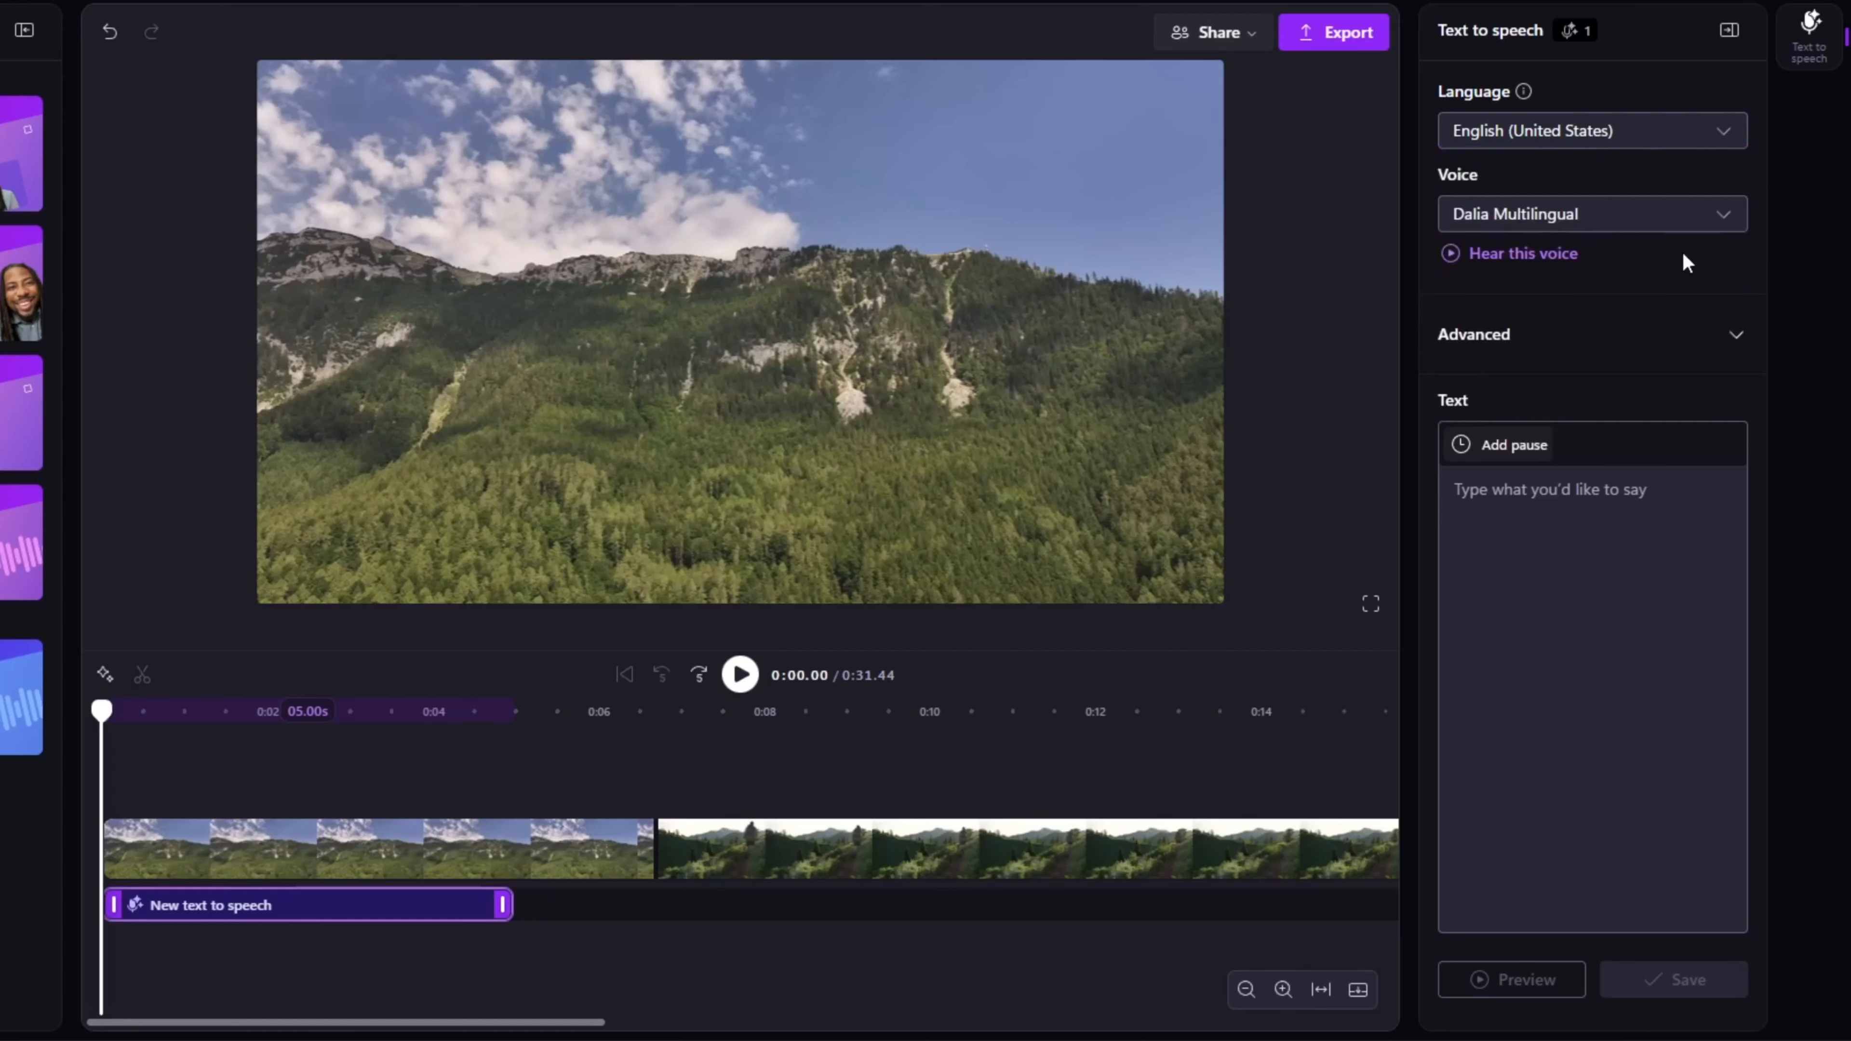
left_click(1735, 223)
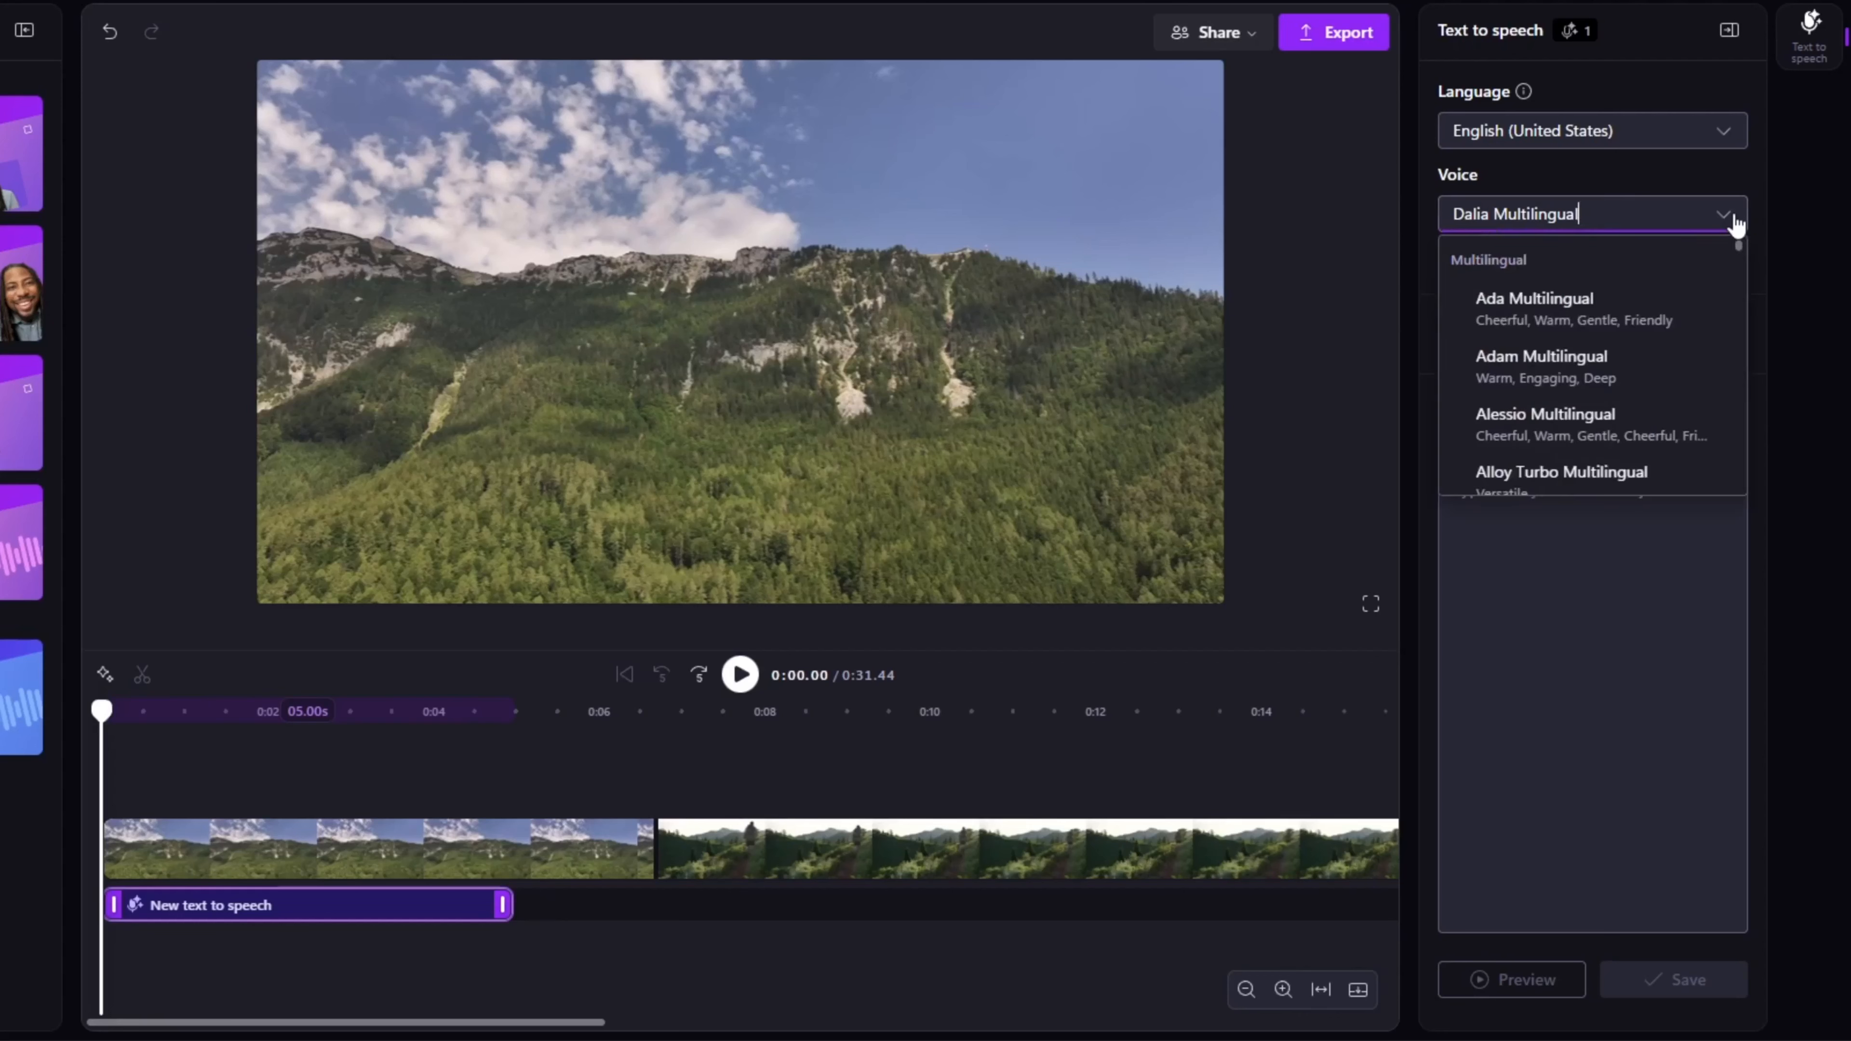
scroll(1622, 422, "down", 5)
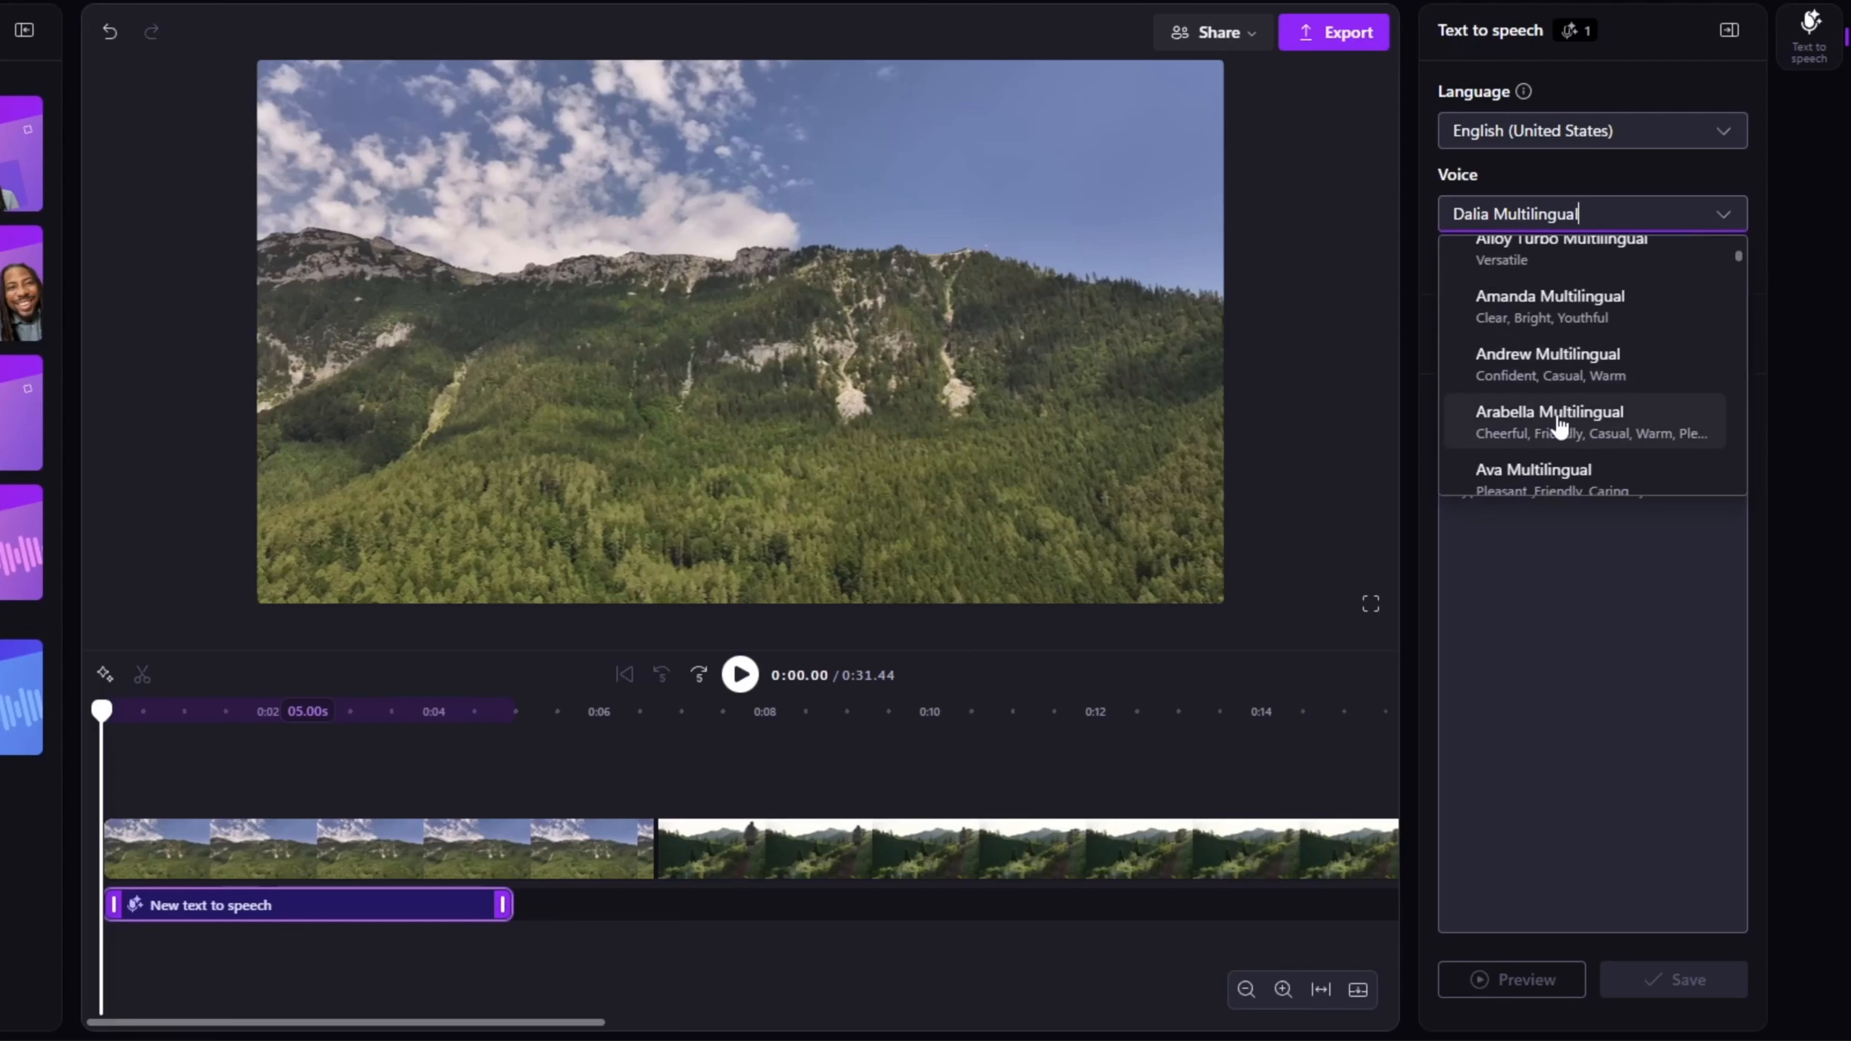
scroll(1569, 472, "down", 8)
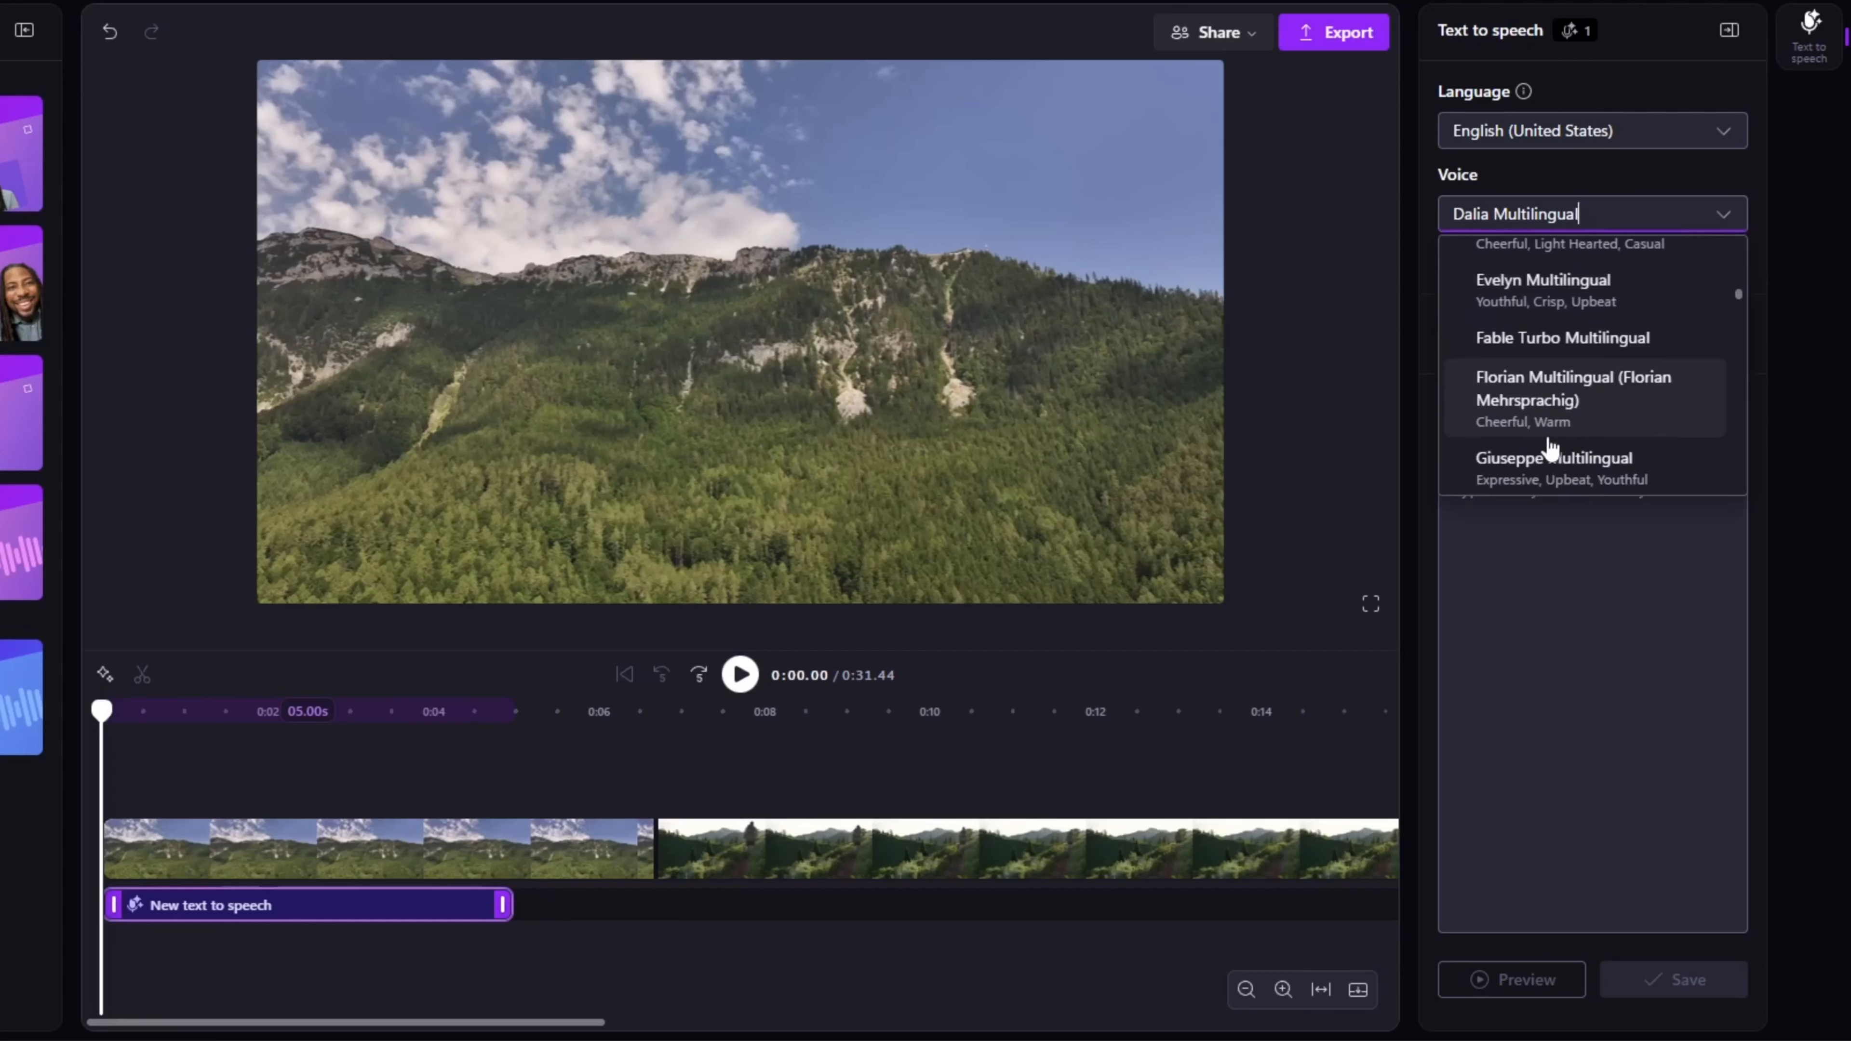
scroll(1596, 405, "down", 5)
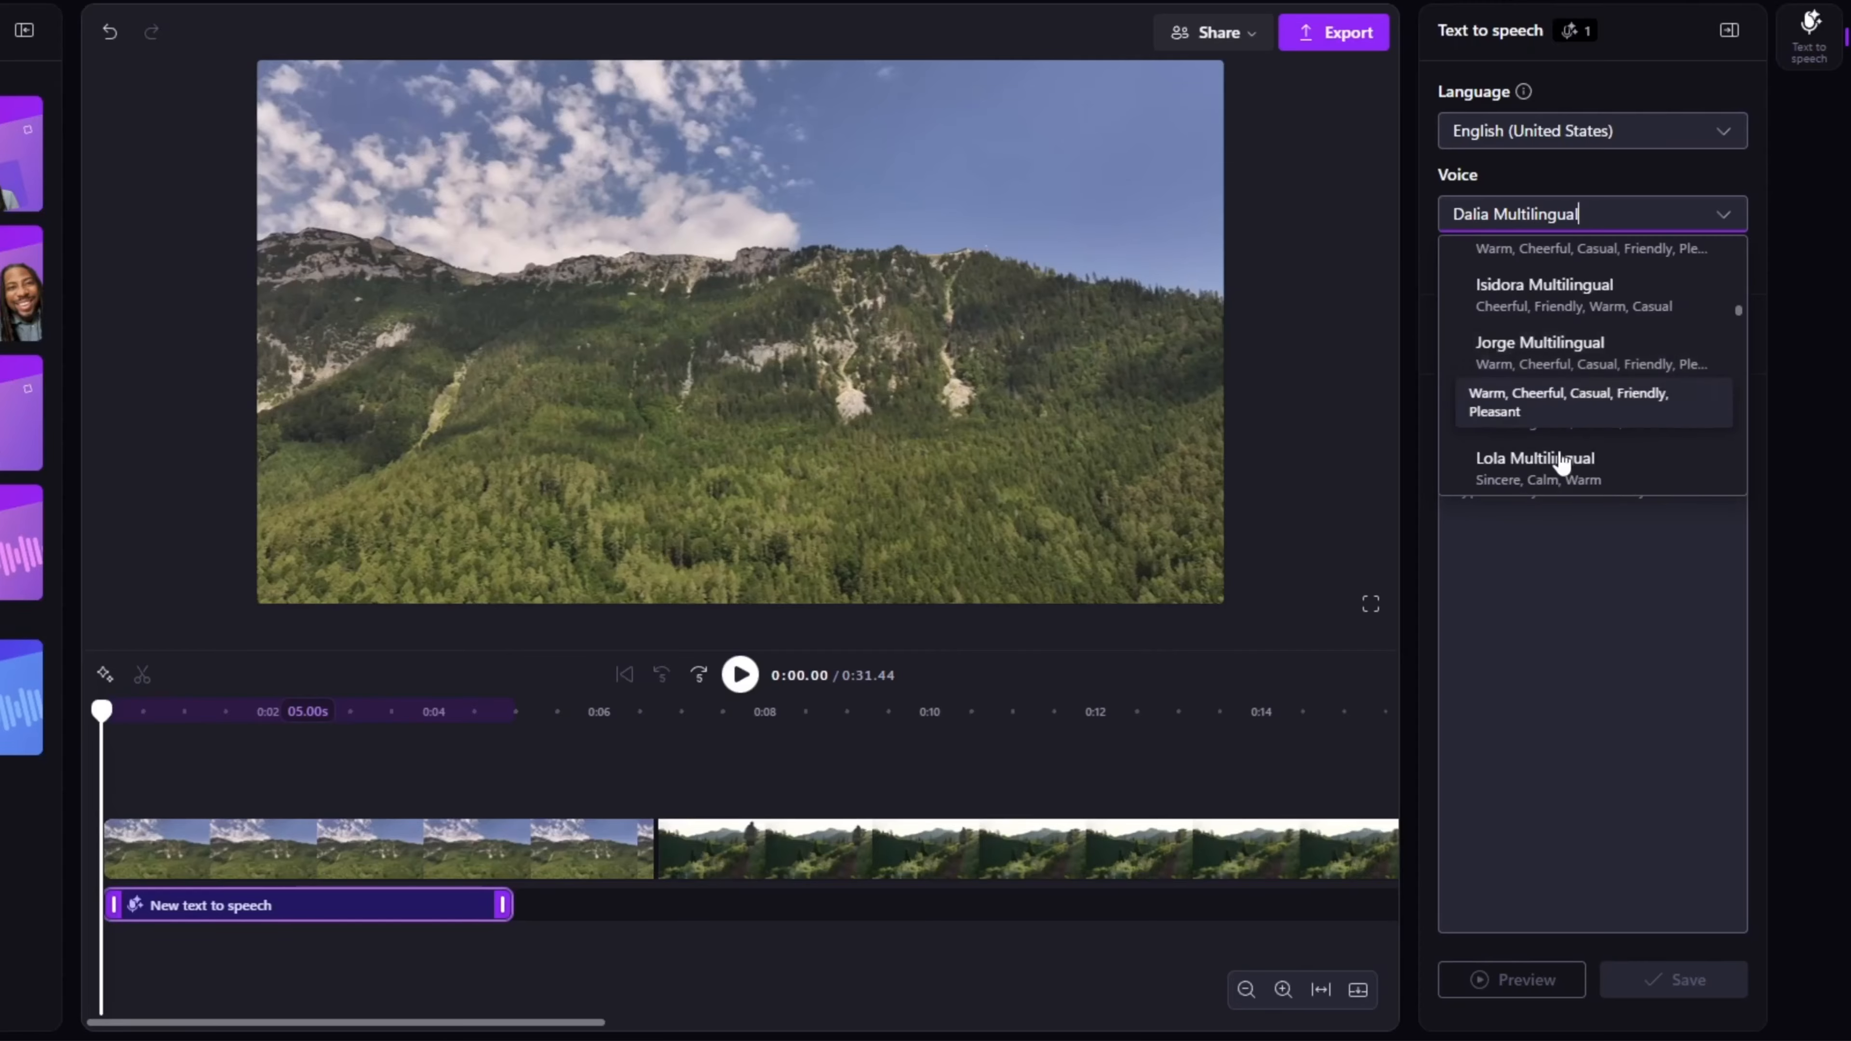
scroll(1603, 426, "down", 2)
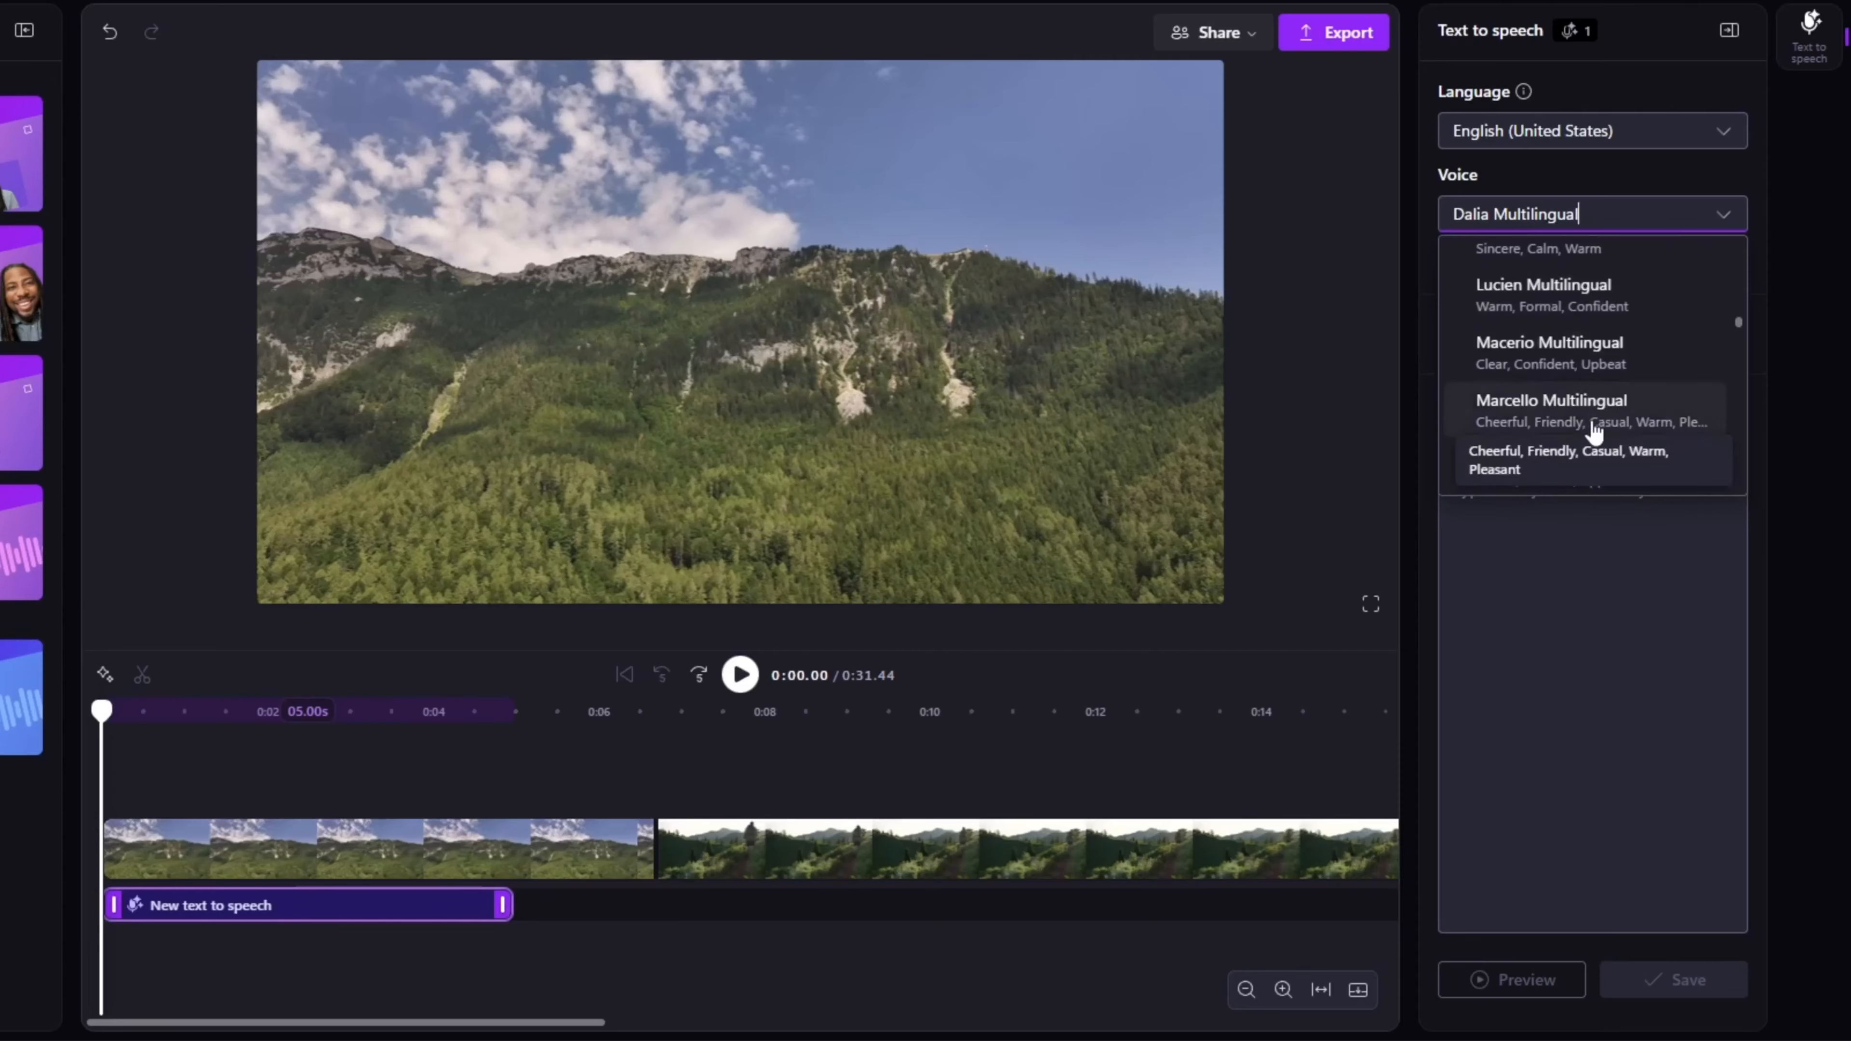
scroll(1681, 401, "down", 2)
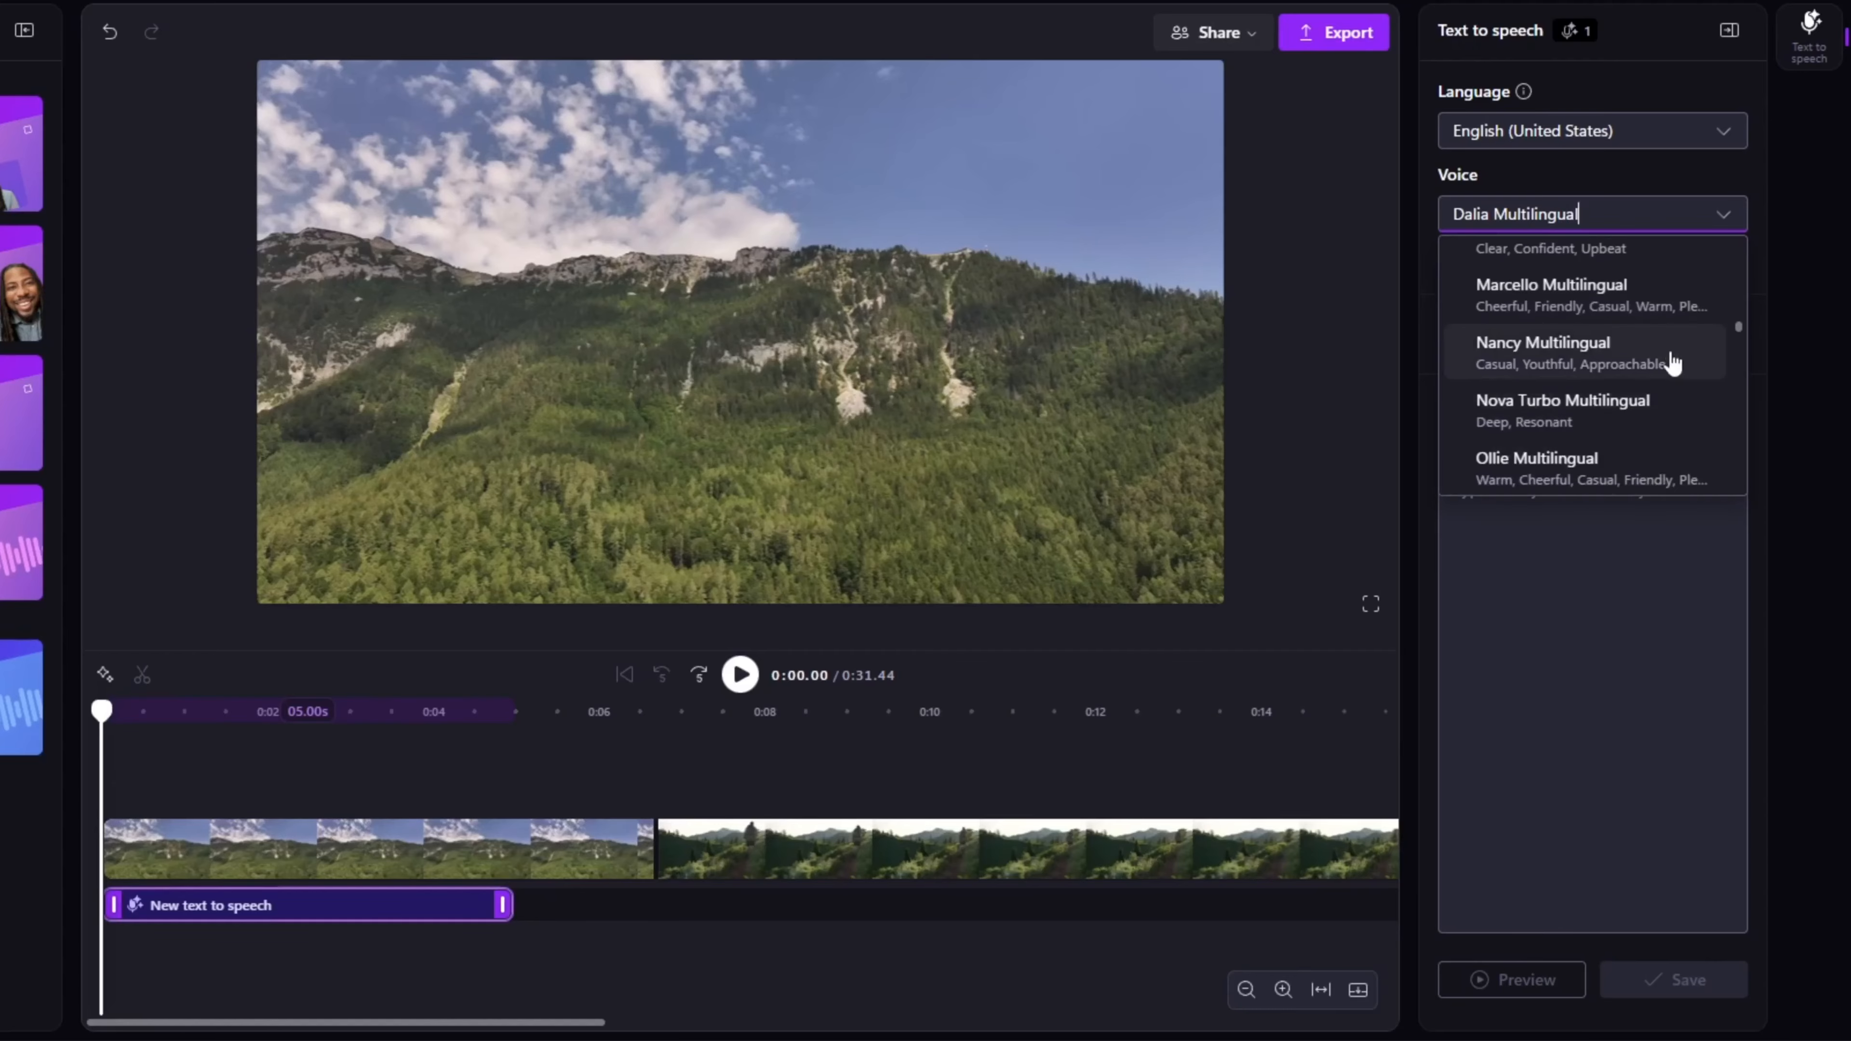
left_click(1670, 357)
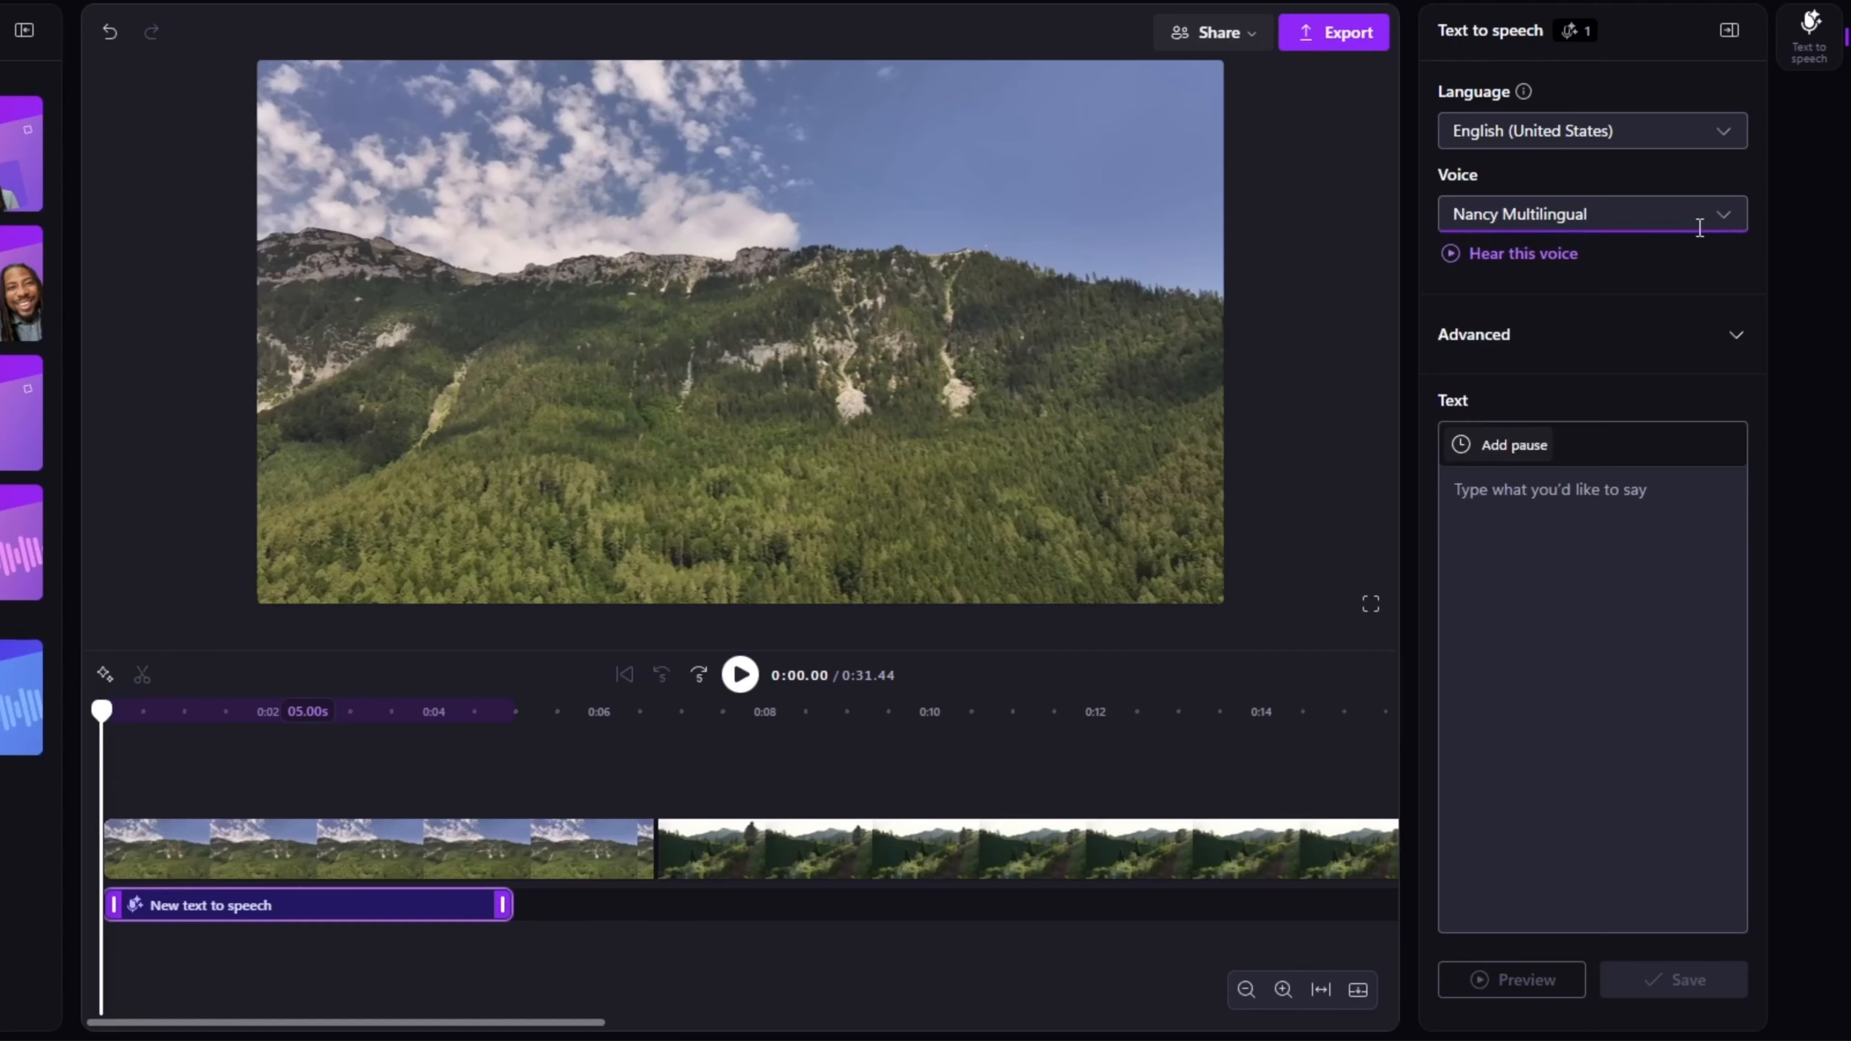
left_click(1548, 263)
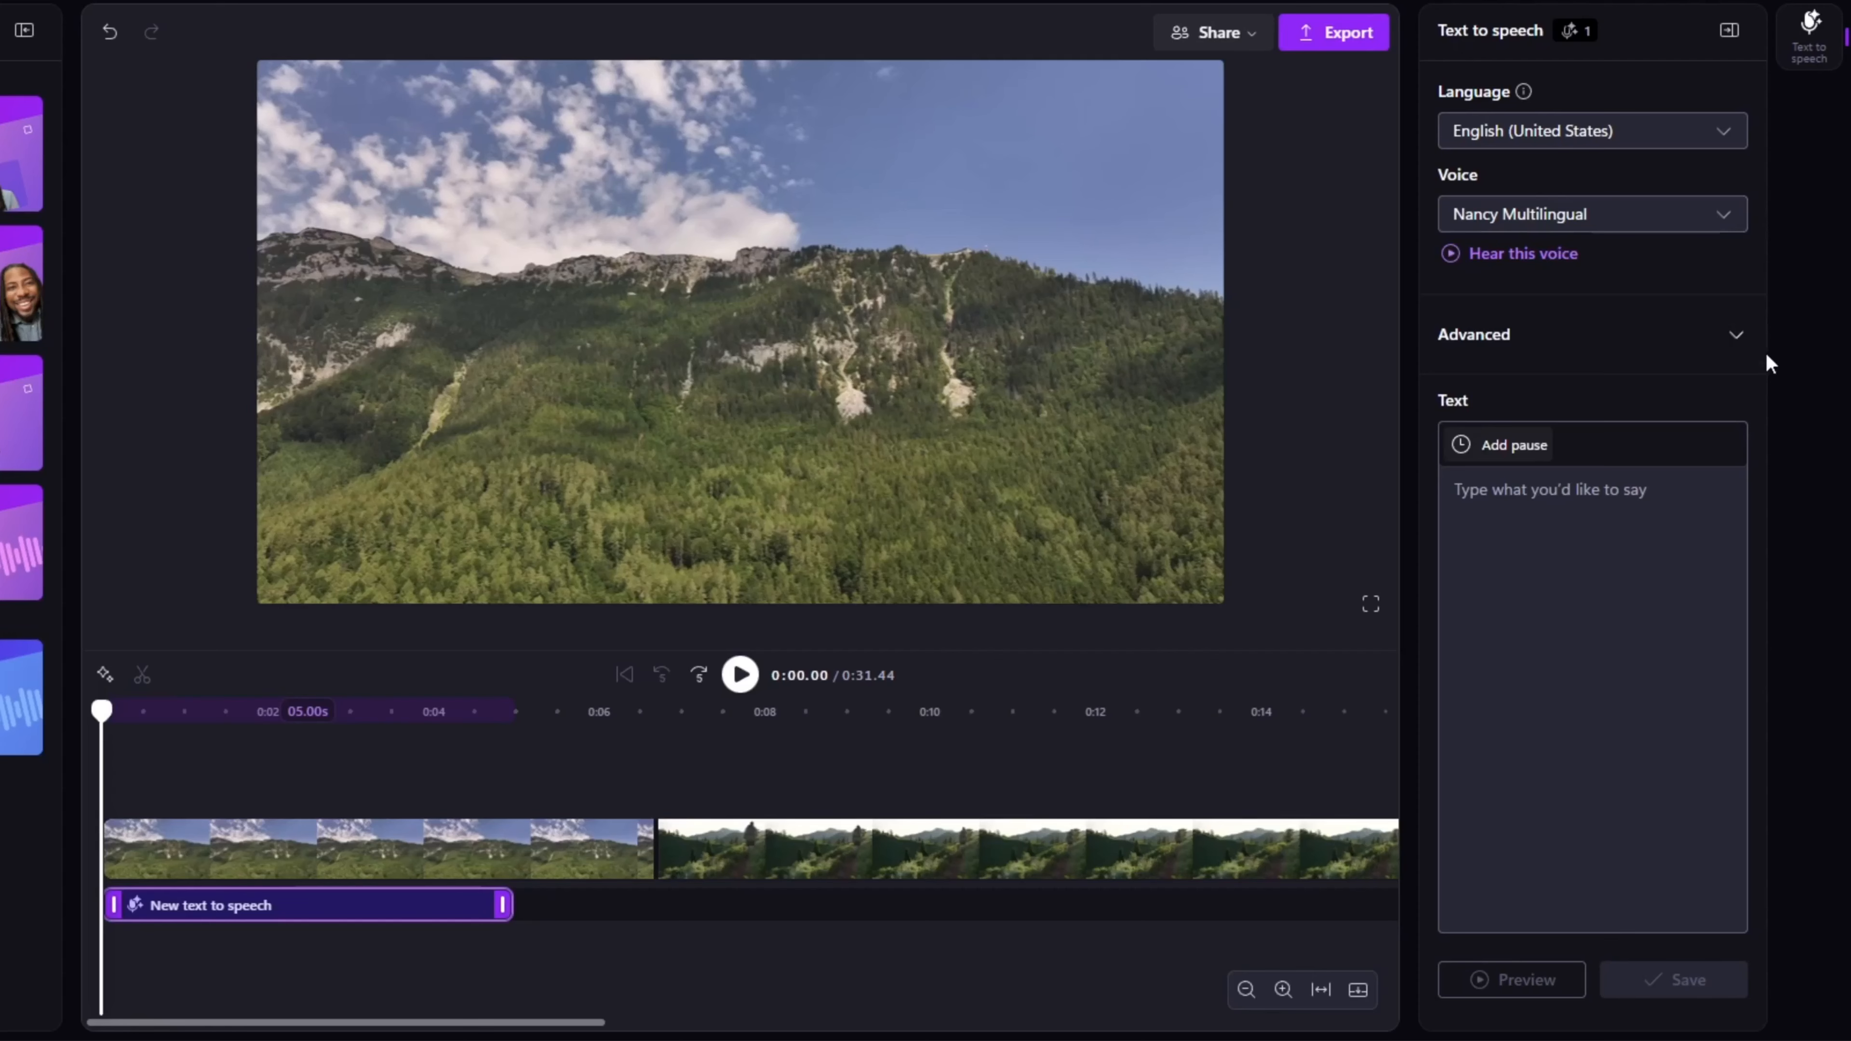
- Enter the nature narration script starting "There is a quiet, rhythmic magic to lace up your boots" and preview the speech
left_click(1603, 538)
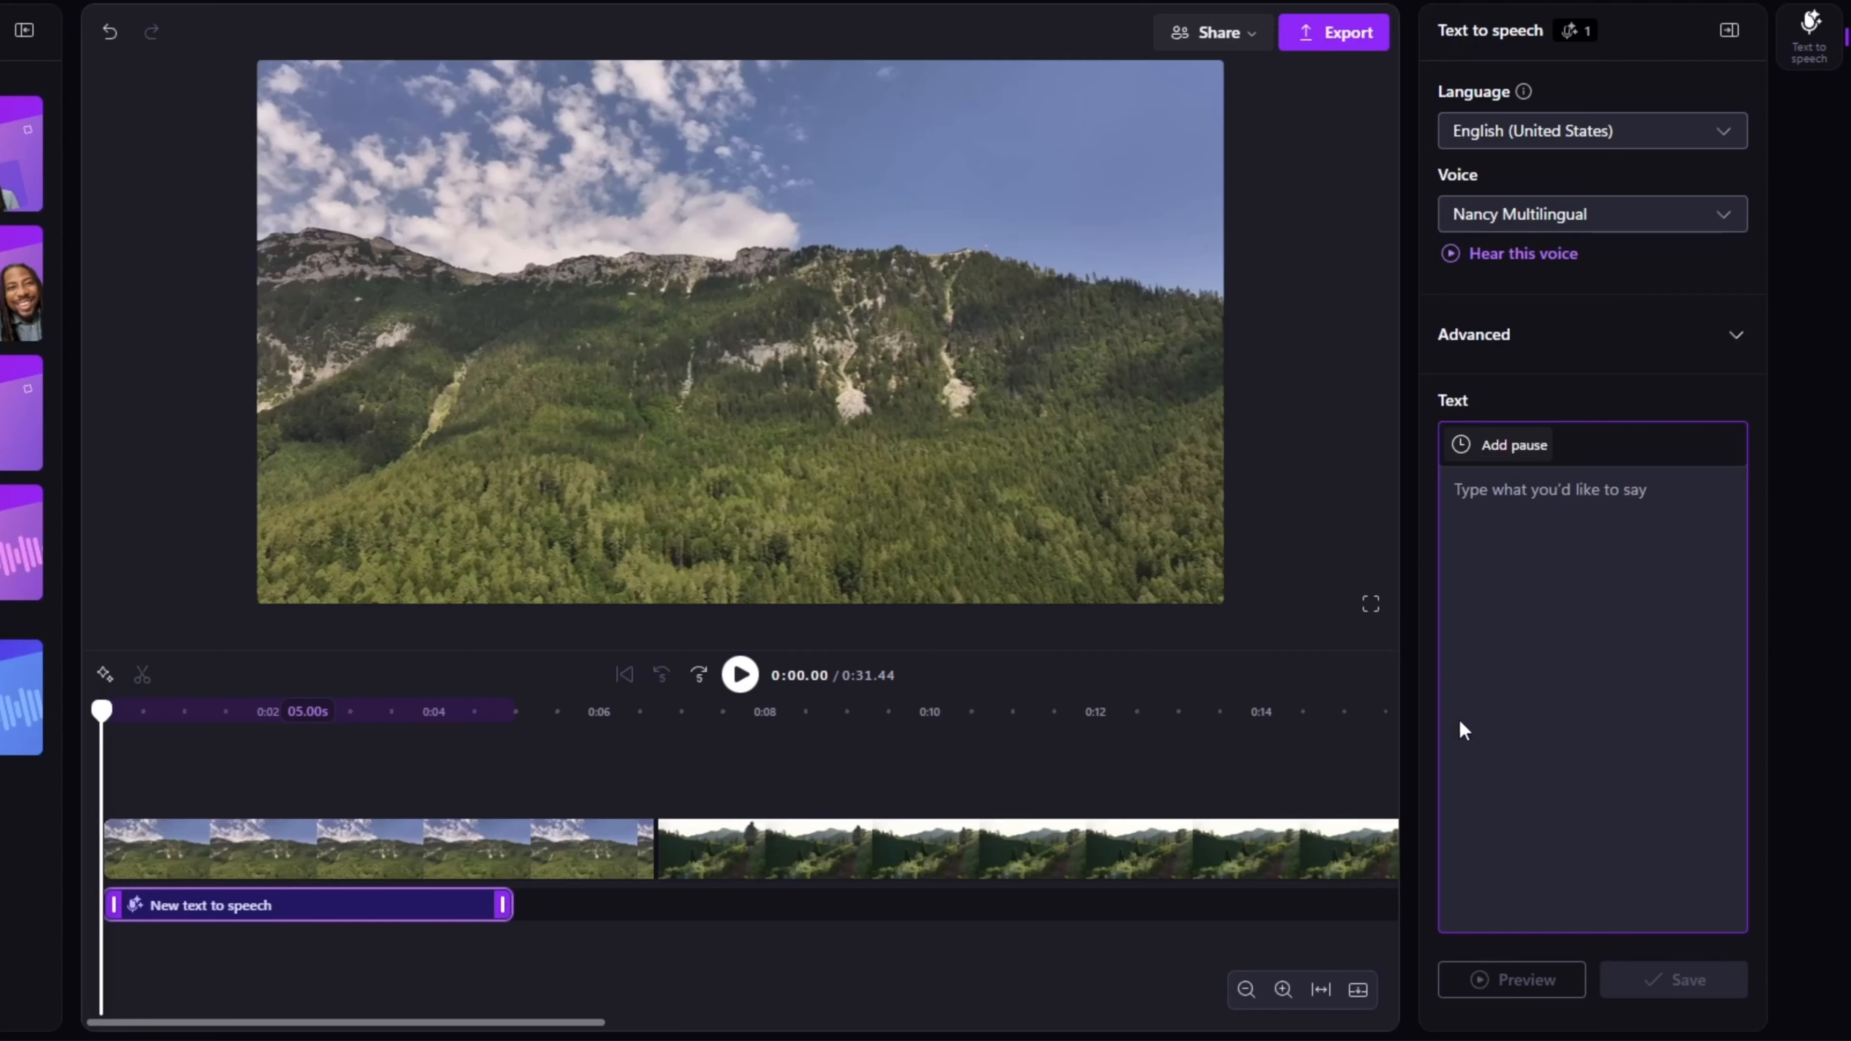
left_click(1511, 389)
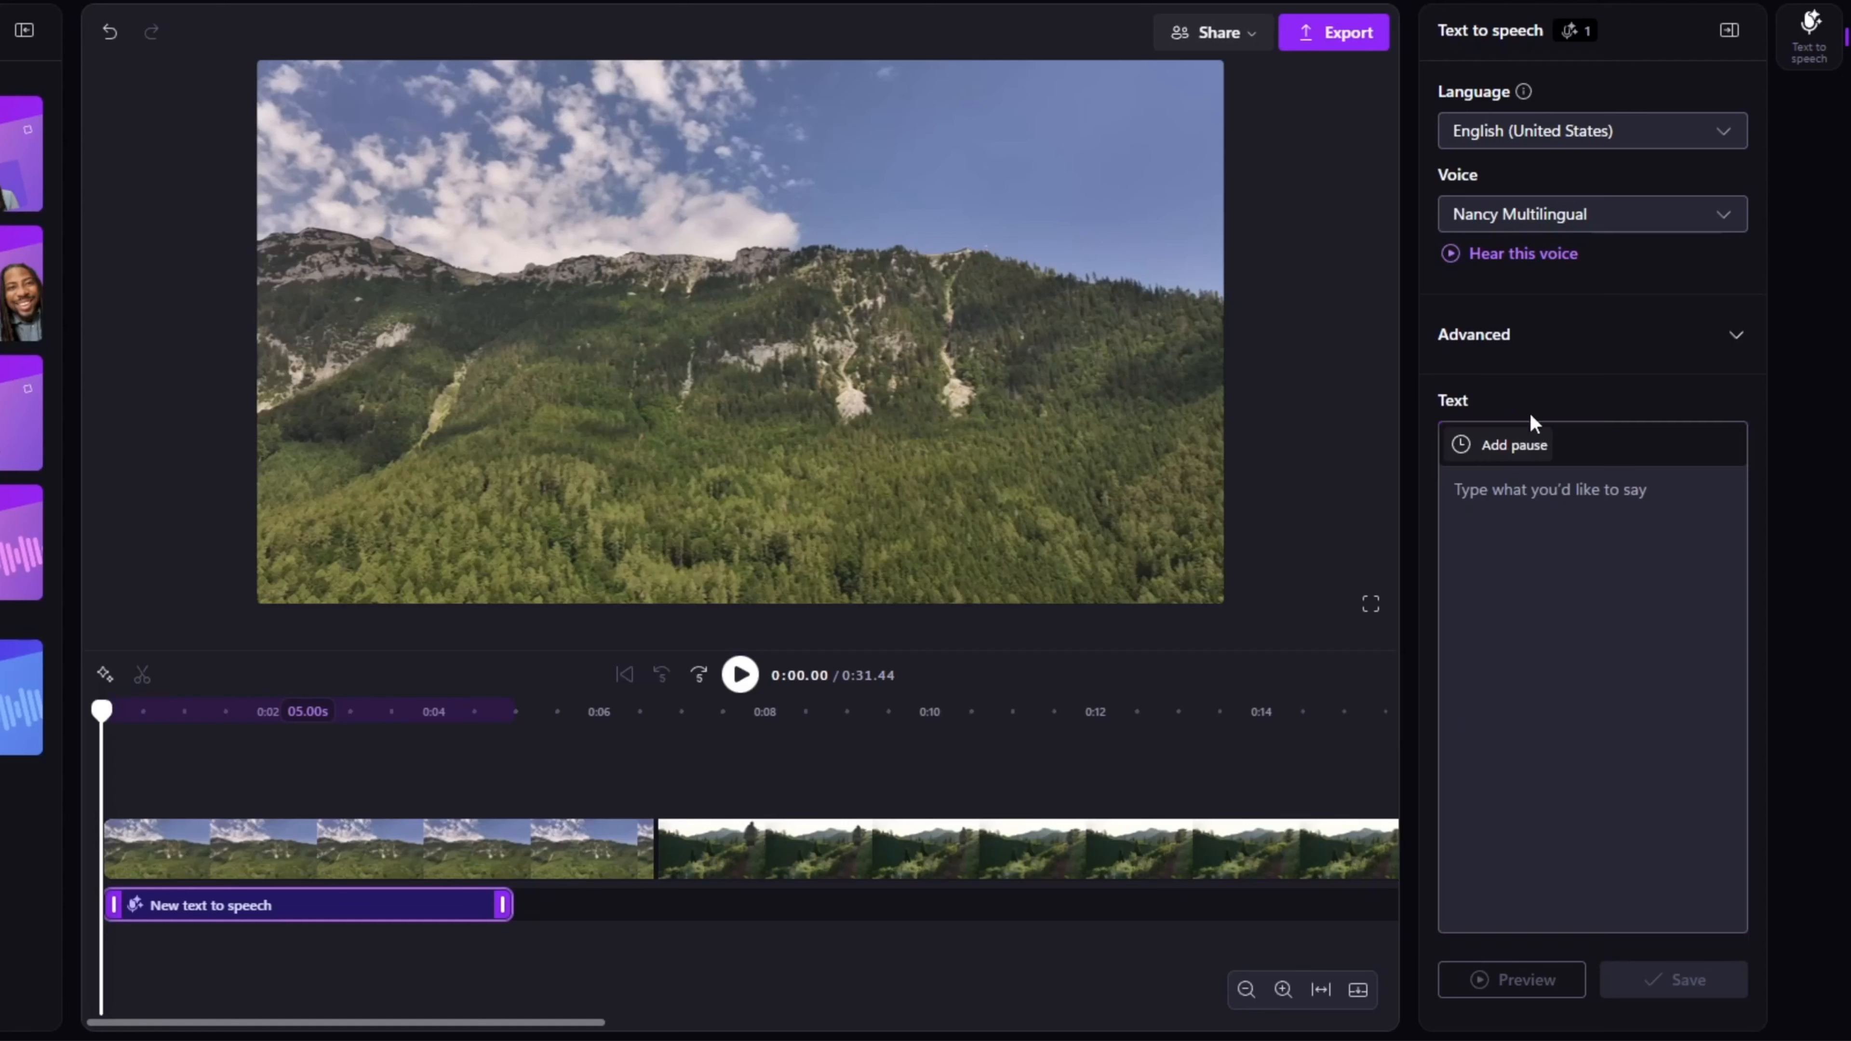
left_click(1554, 613)
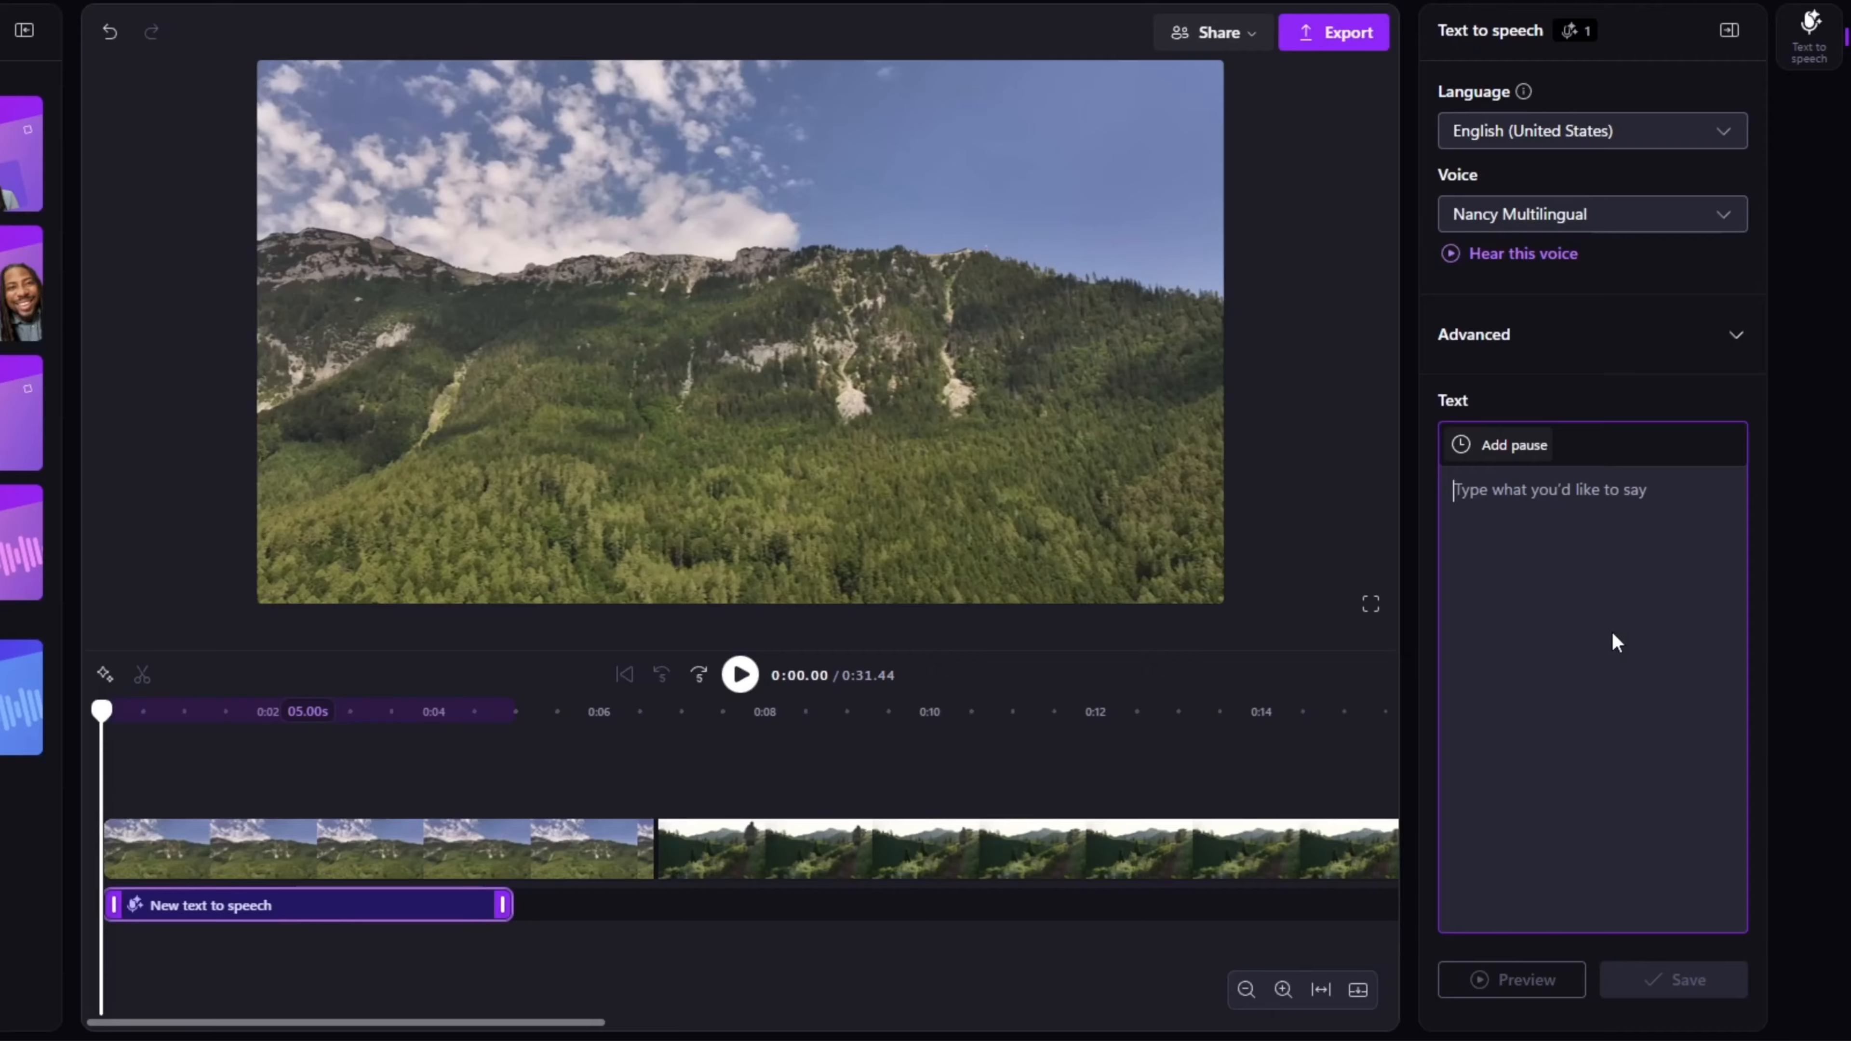
type("There is a quiet, rhythmic magic to lace up your boots and leave the concrete world behind for a winding dirt trail. Stepping into nature isn't just about the physical exercise; it is an active reset button for a busy mind. With every step, the overhead canopy filters the sunlight into moving patterns, while the earthy scent of pine and damp soil replaces the noise of daily life. Reaching a high ridge or finding a secluded stream reminds us that we are part of a massive, living system, turning a simple walk into a profound sense of coming home.")
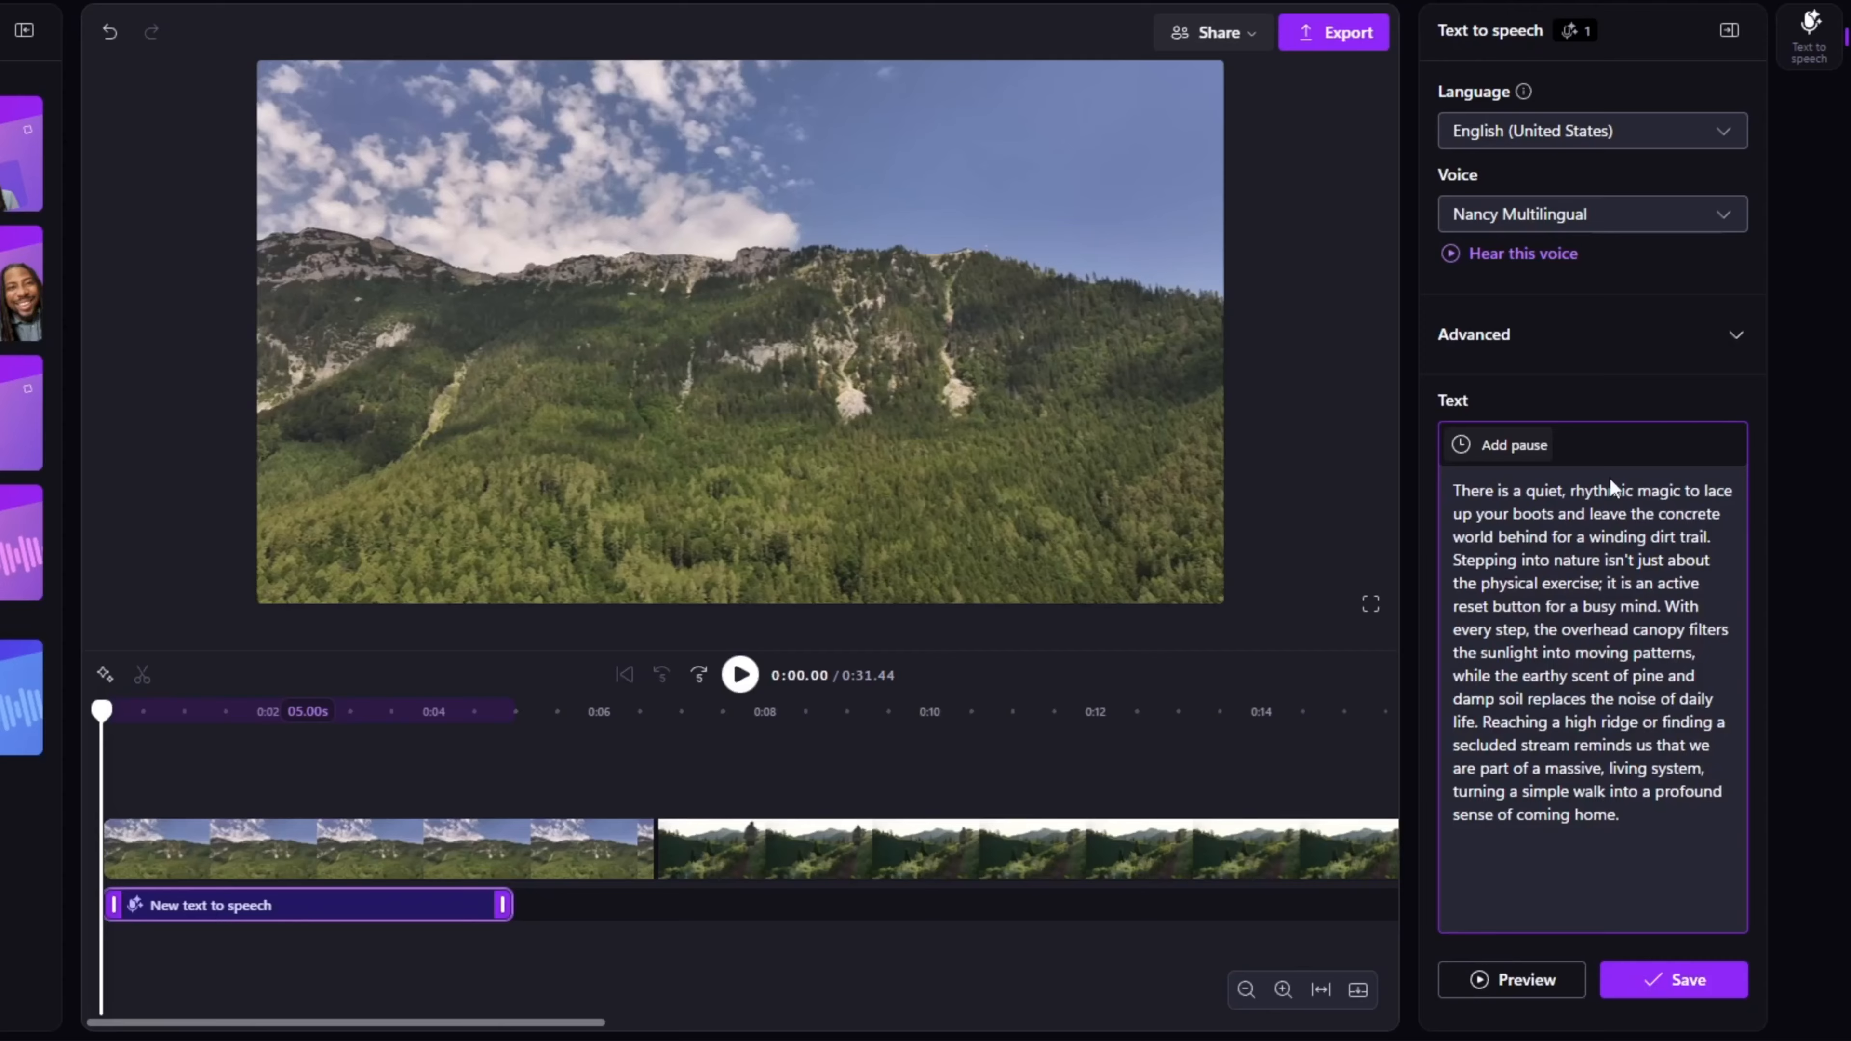
left_click(1518, 985)
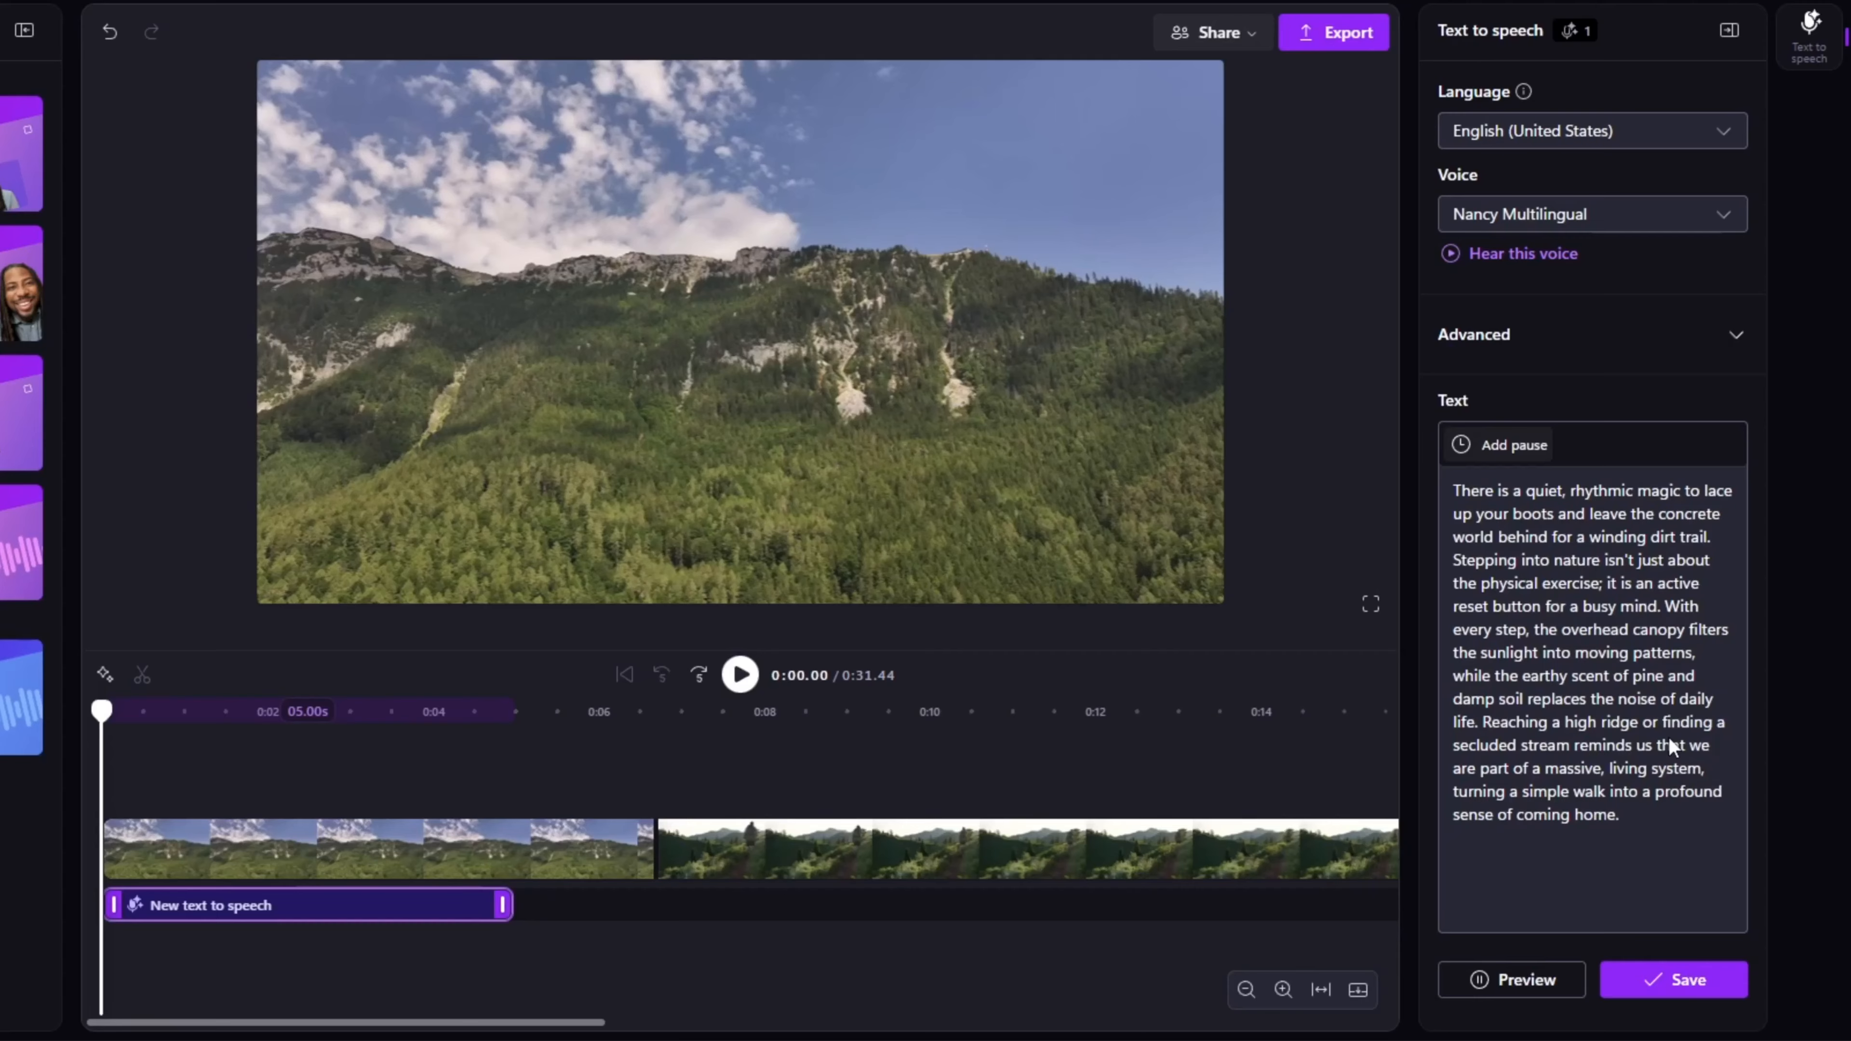
left_click(1478, 979)
- Set the voice's emotion to Friendly in the advanced settings and review the vocal pitch options
left_click(1740, 341)
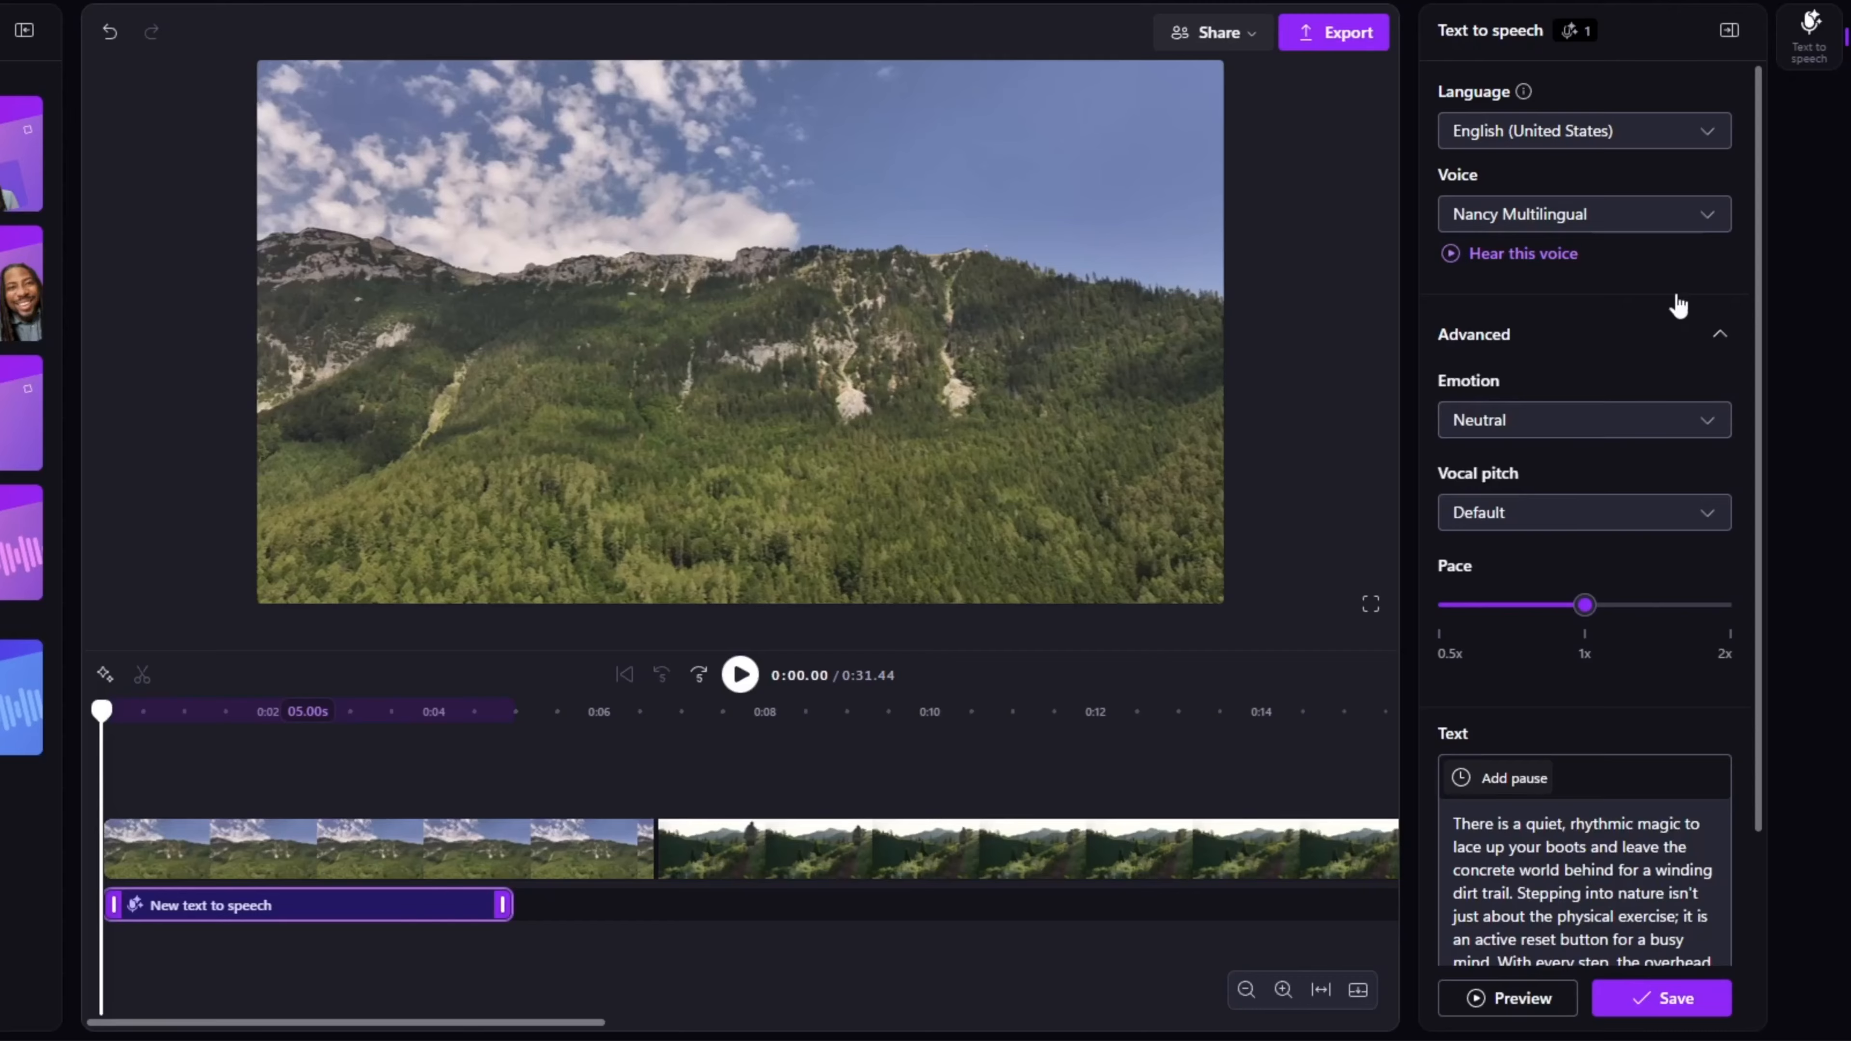
left_click(1603, 417)
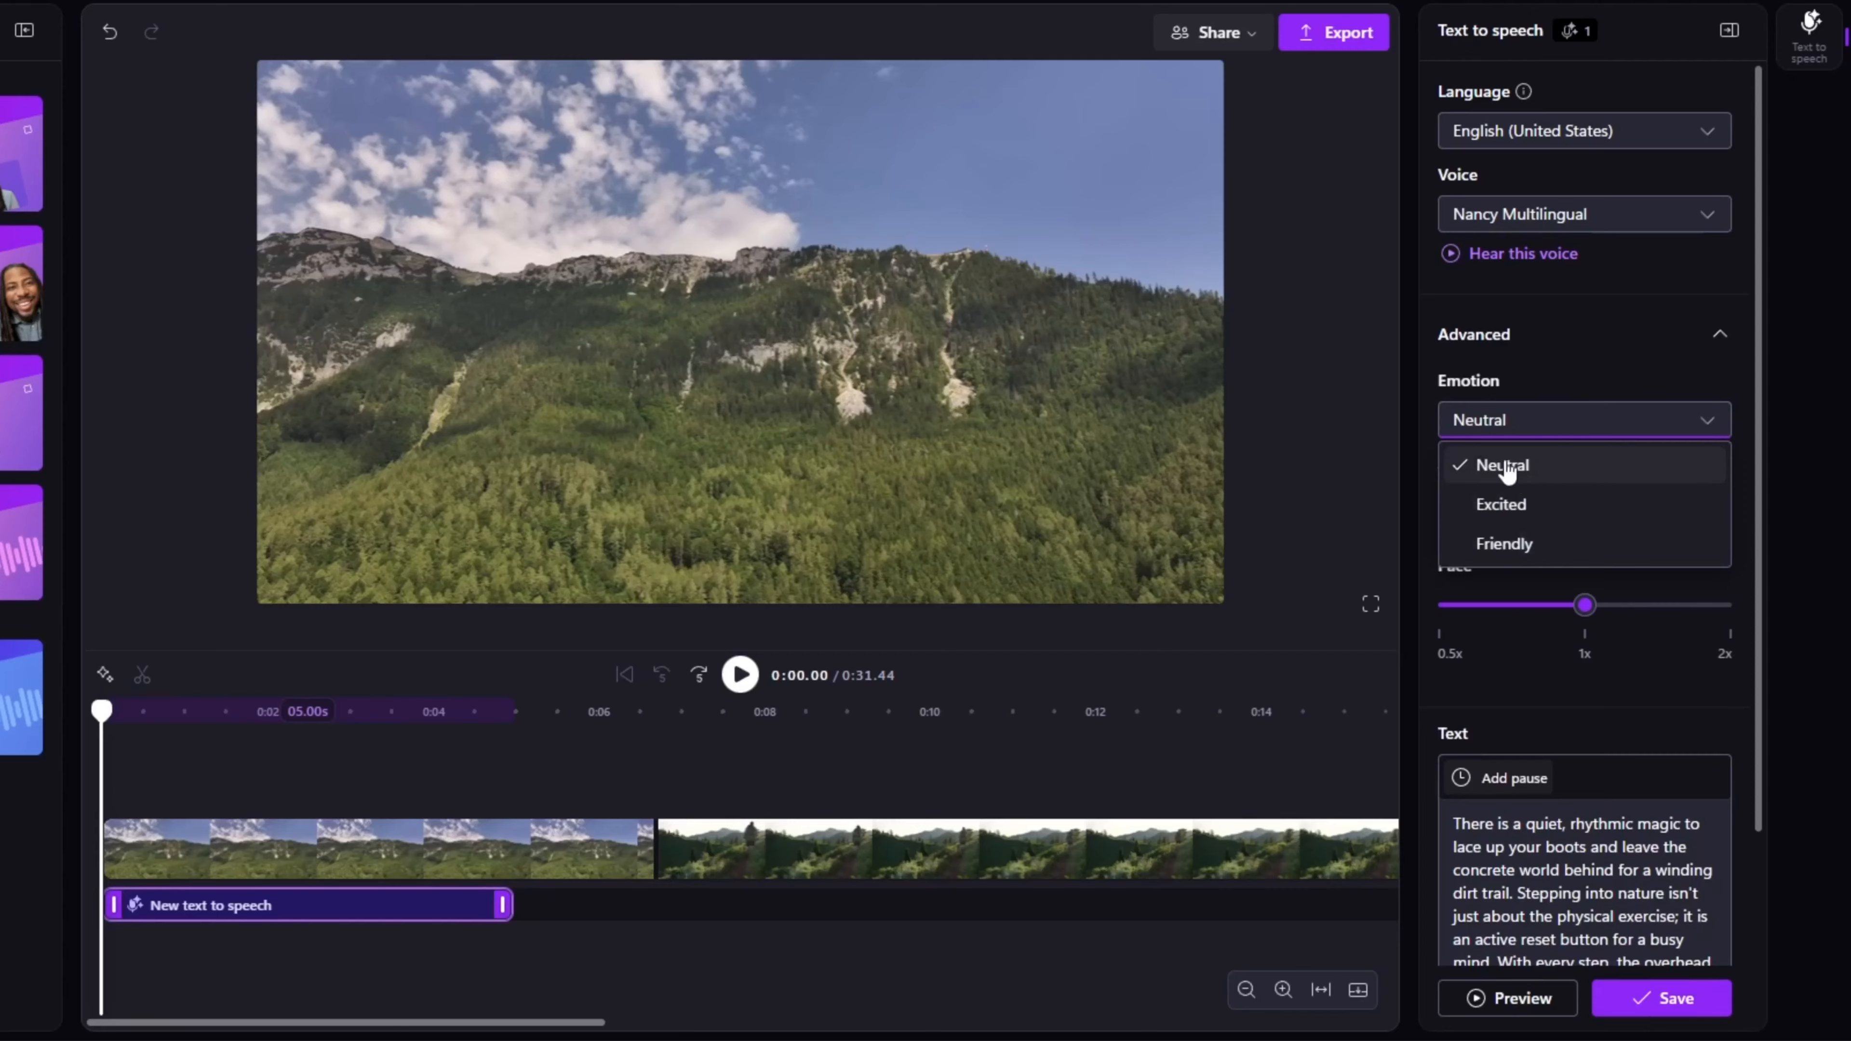
left_click(1548, 550)
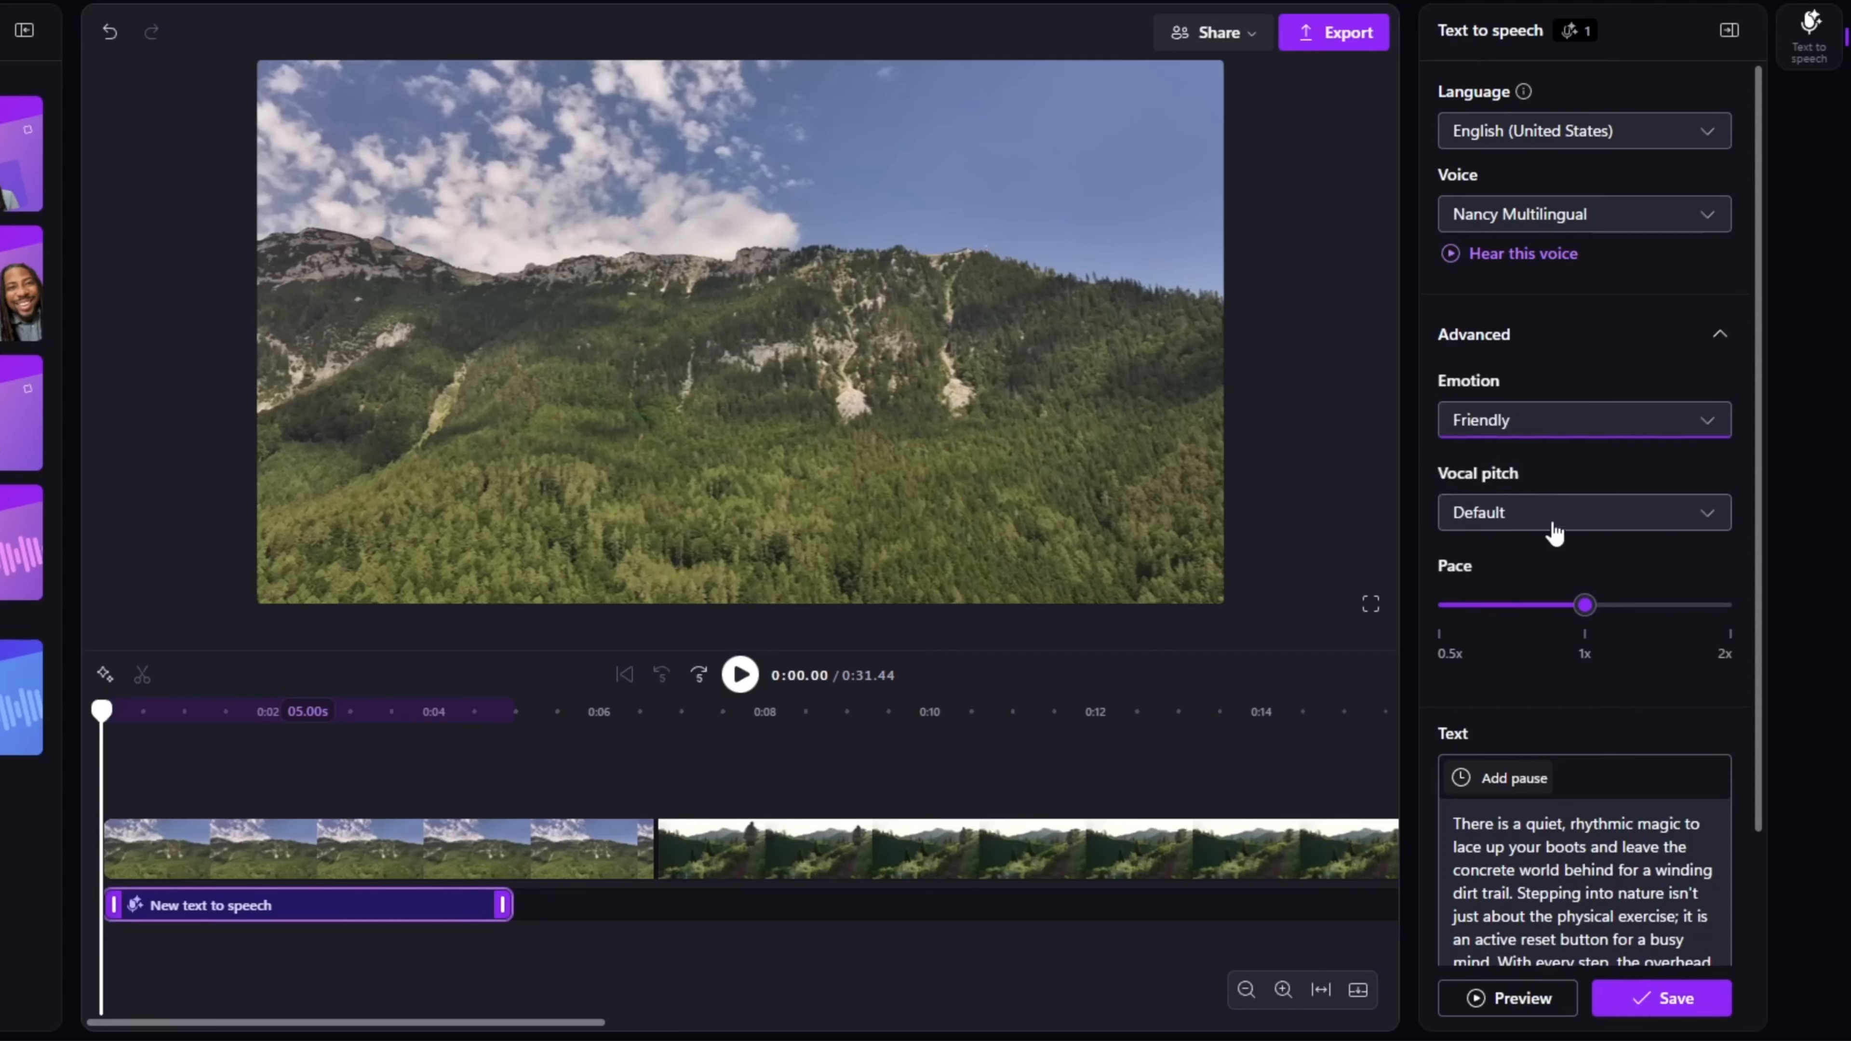
left_click(1523, 519)
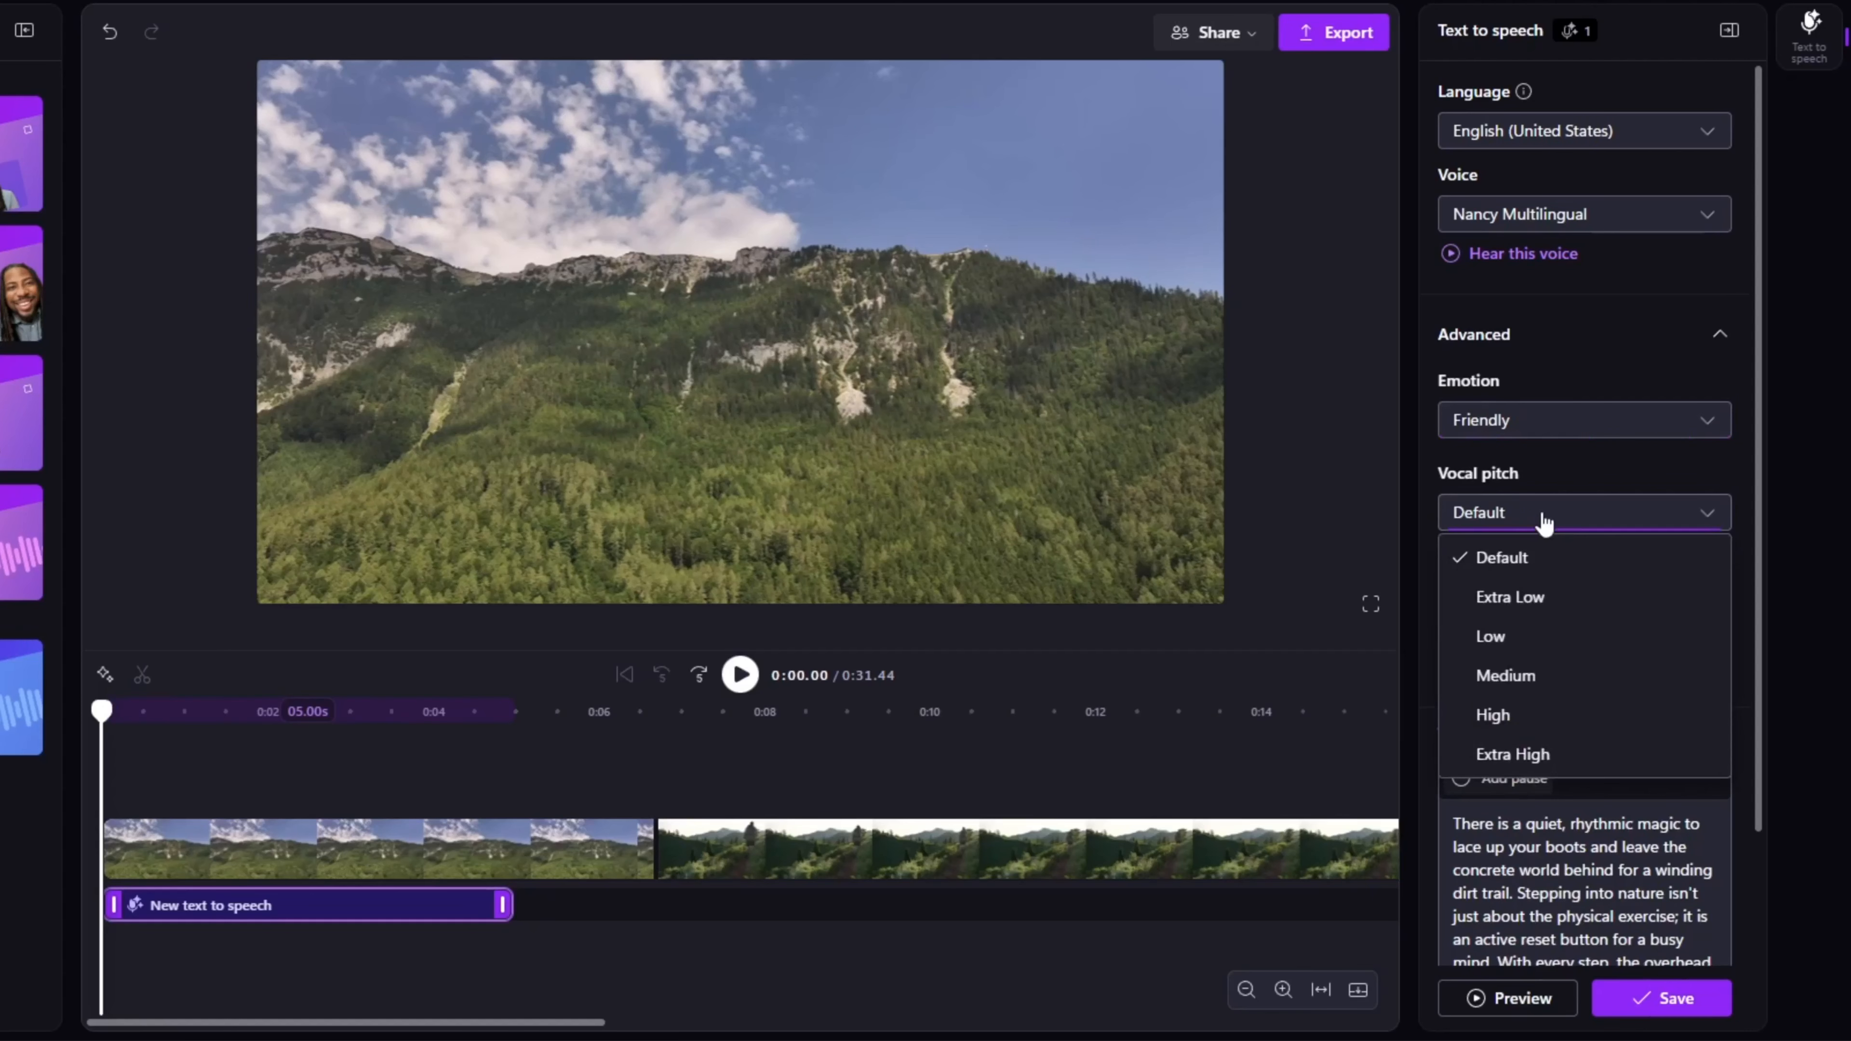
left_click(1648, 461)
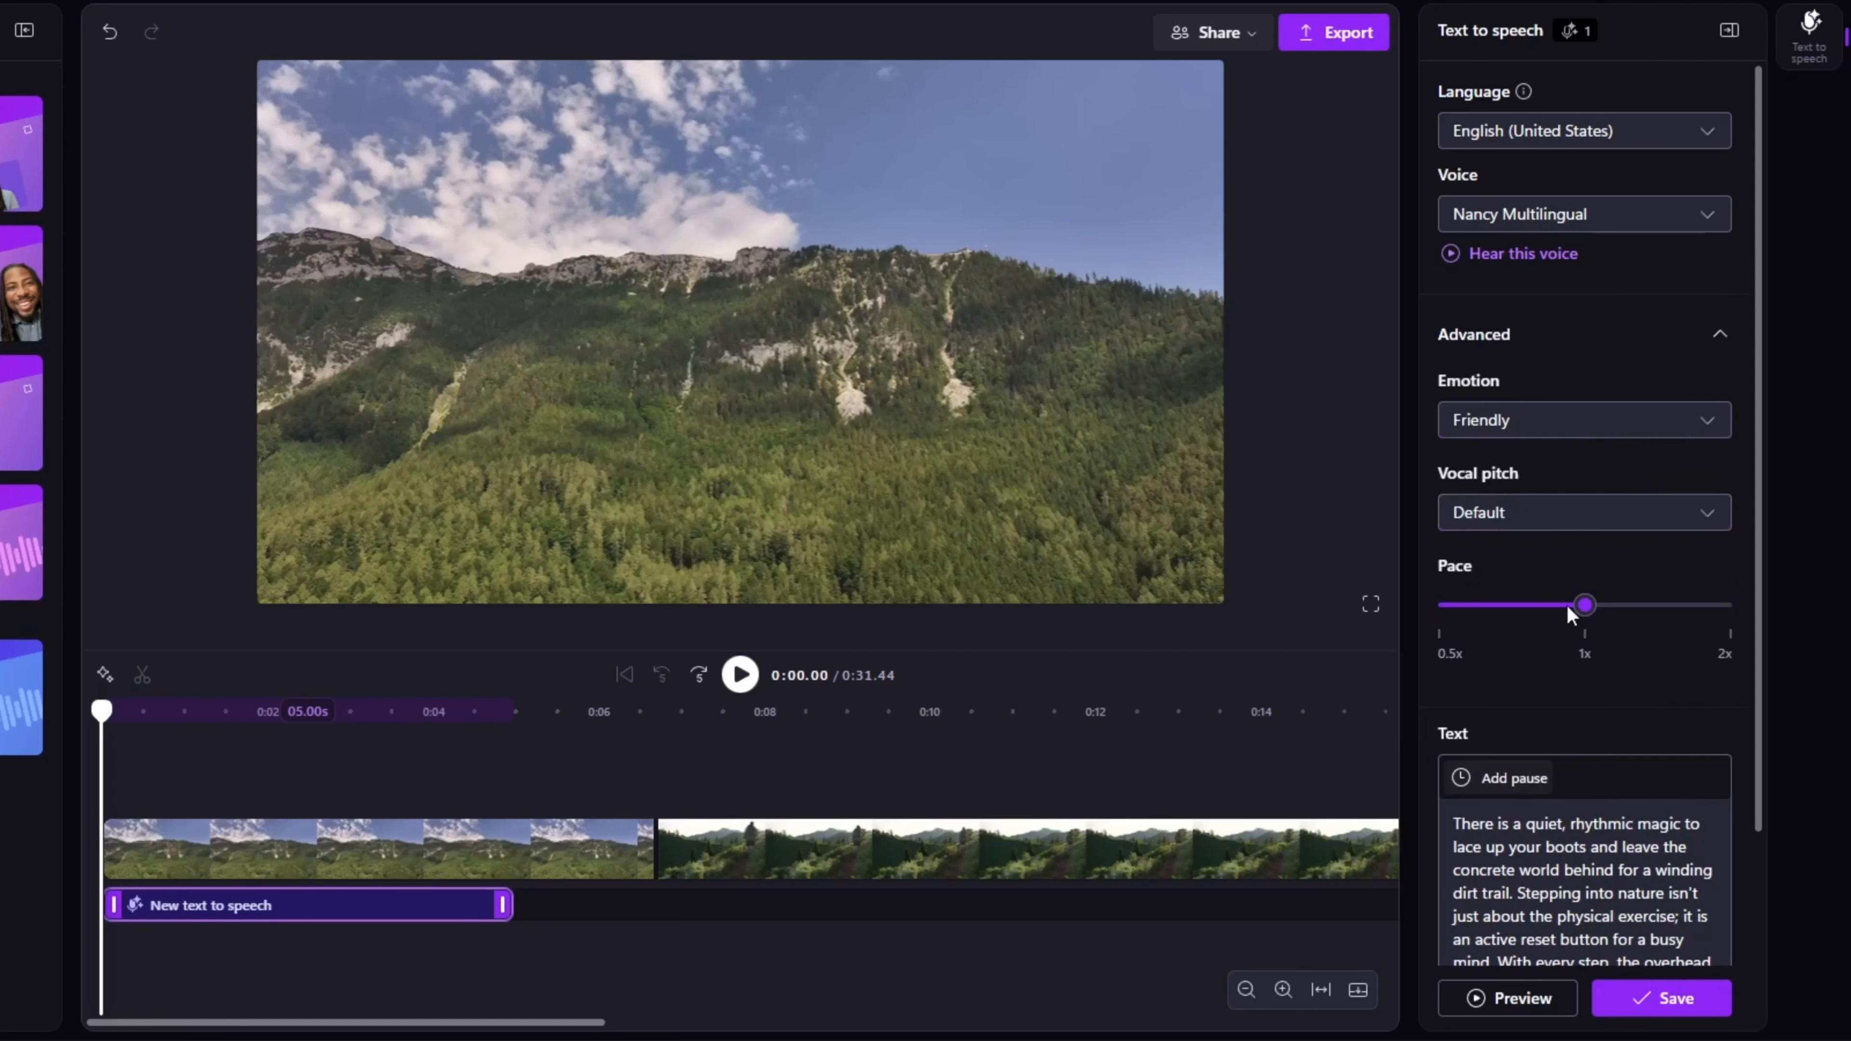
- Adjust the speech pace to slightly above 1x, previewing the narration between adjustments
scroll(1581, 467, "down", 3)
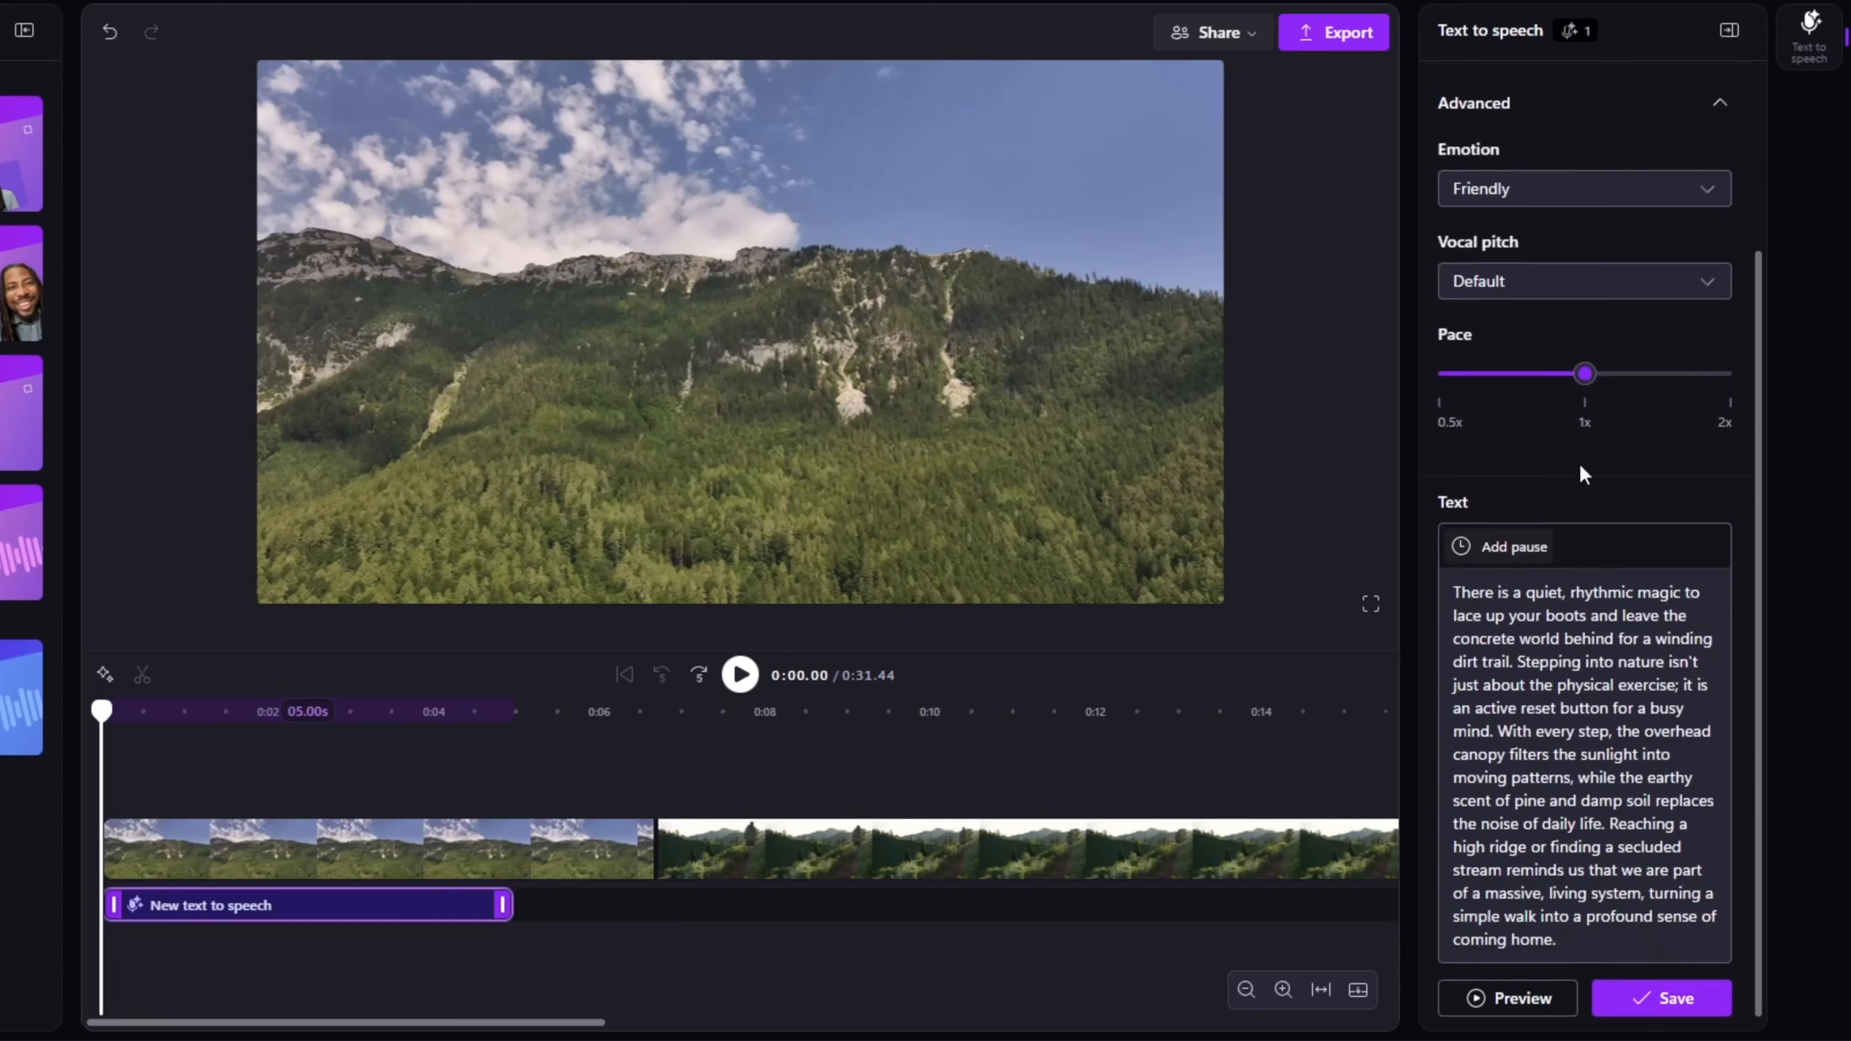
scroll(1559, 525, "up", 2)
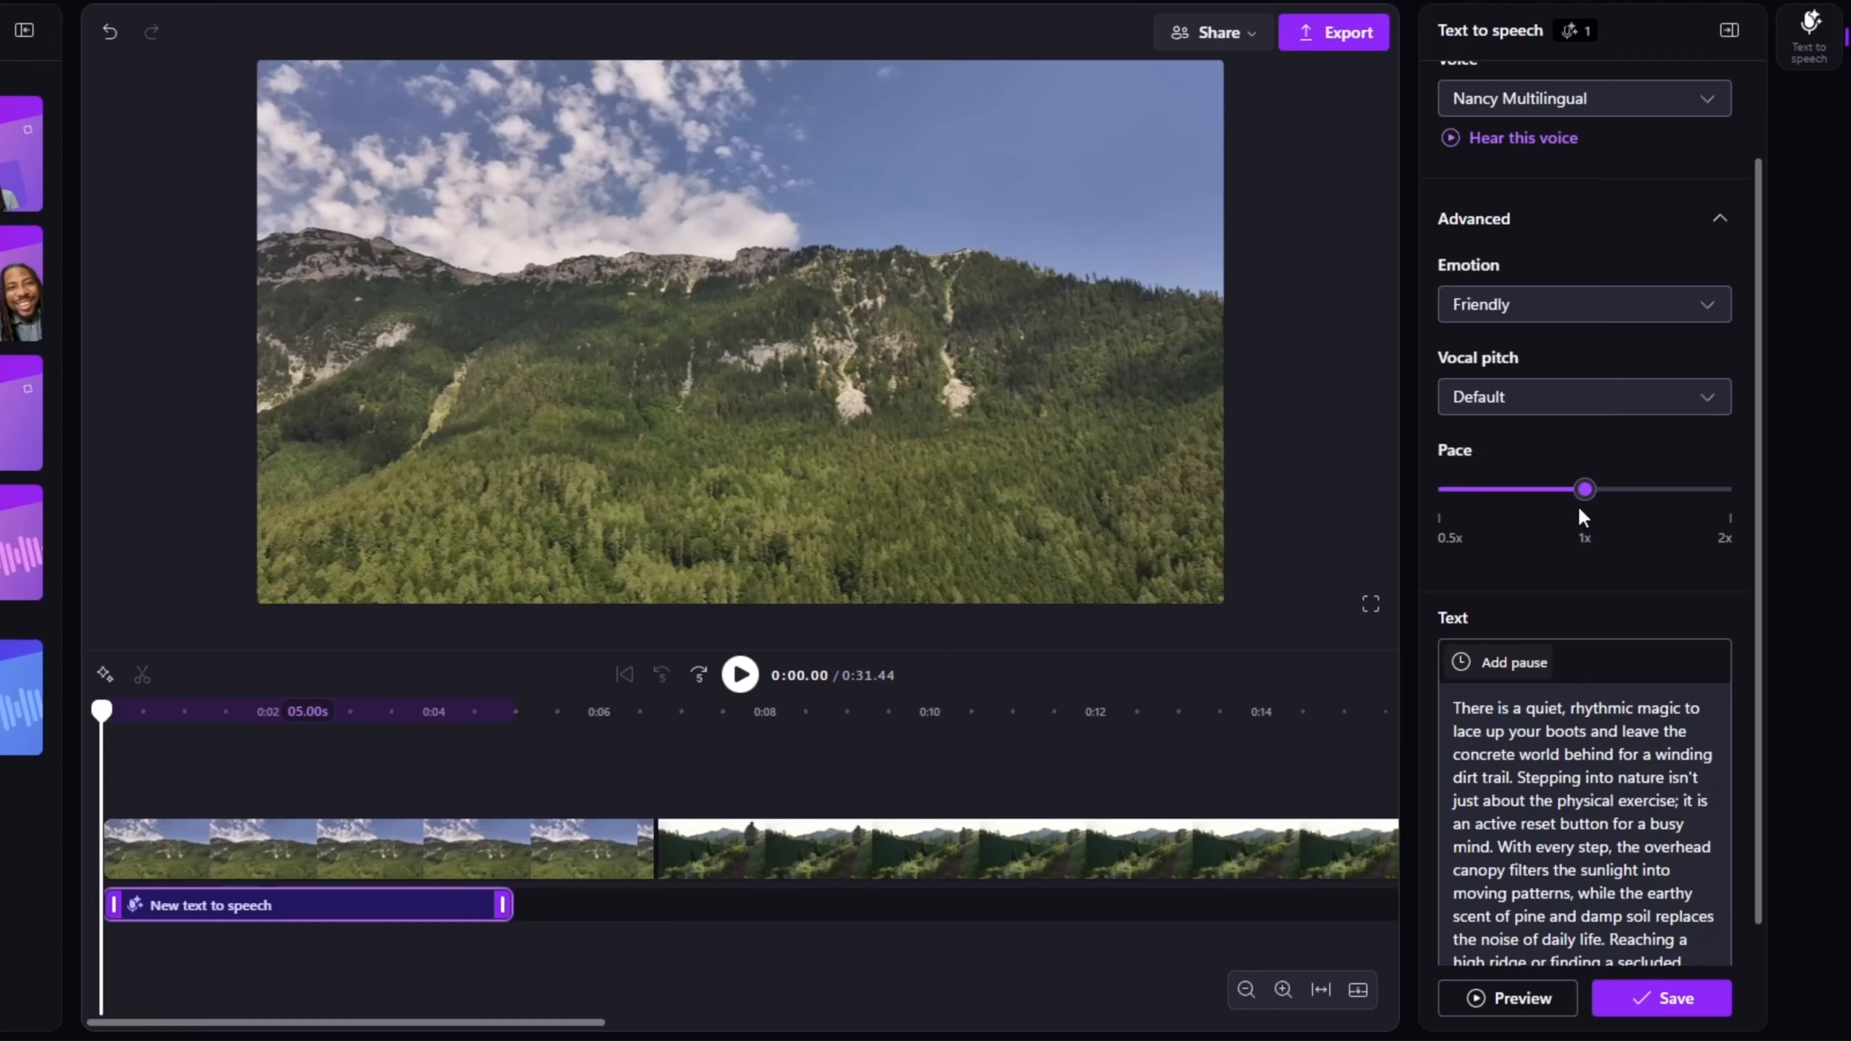
left_click_drag(1589, 502, 1615, 496)
scroll(1603, 557, "down", 2)
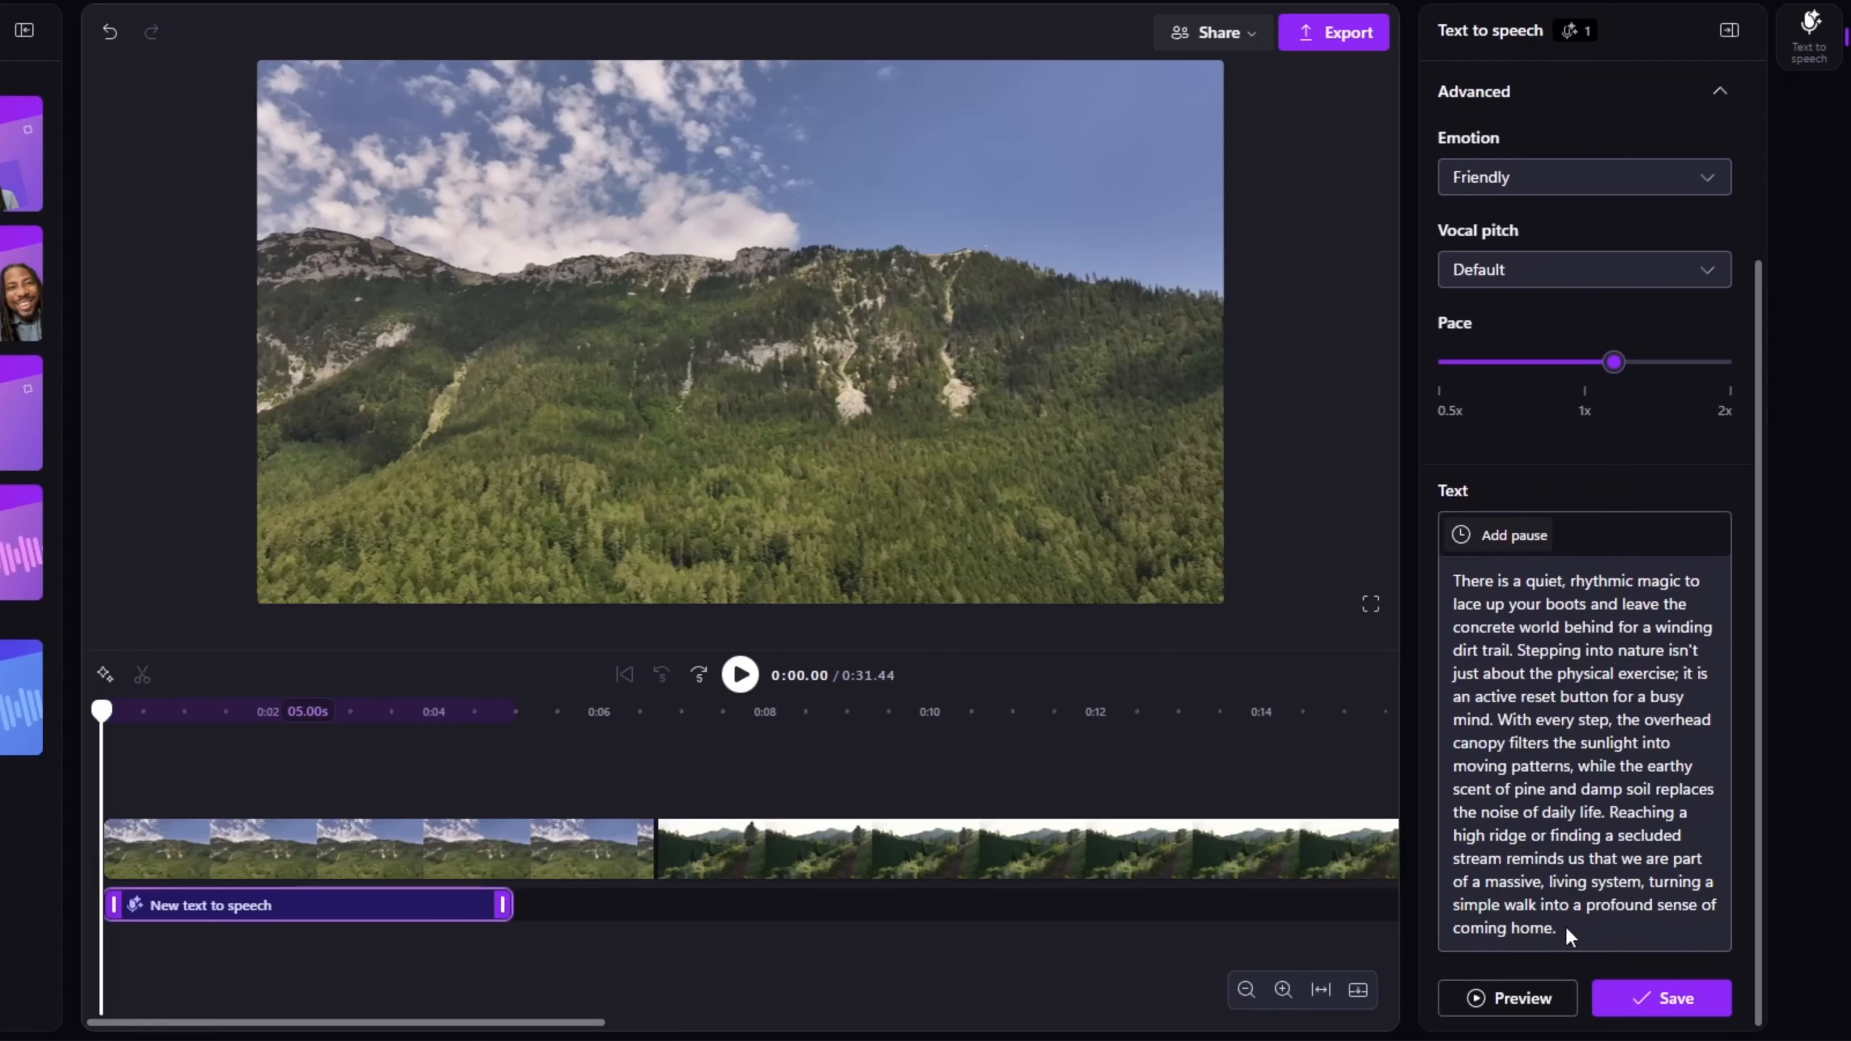
left_click(1518, 998)
left_click(1498, 1004)
left_click_drag(1611, 371, 1596, 369)
- Insert a pause in the script between "dirt trail." and "Stepping into nature"
left_click(1599, 601)
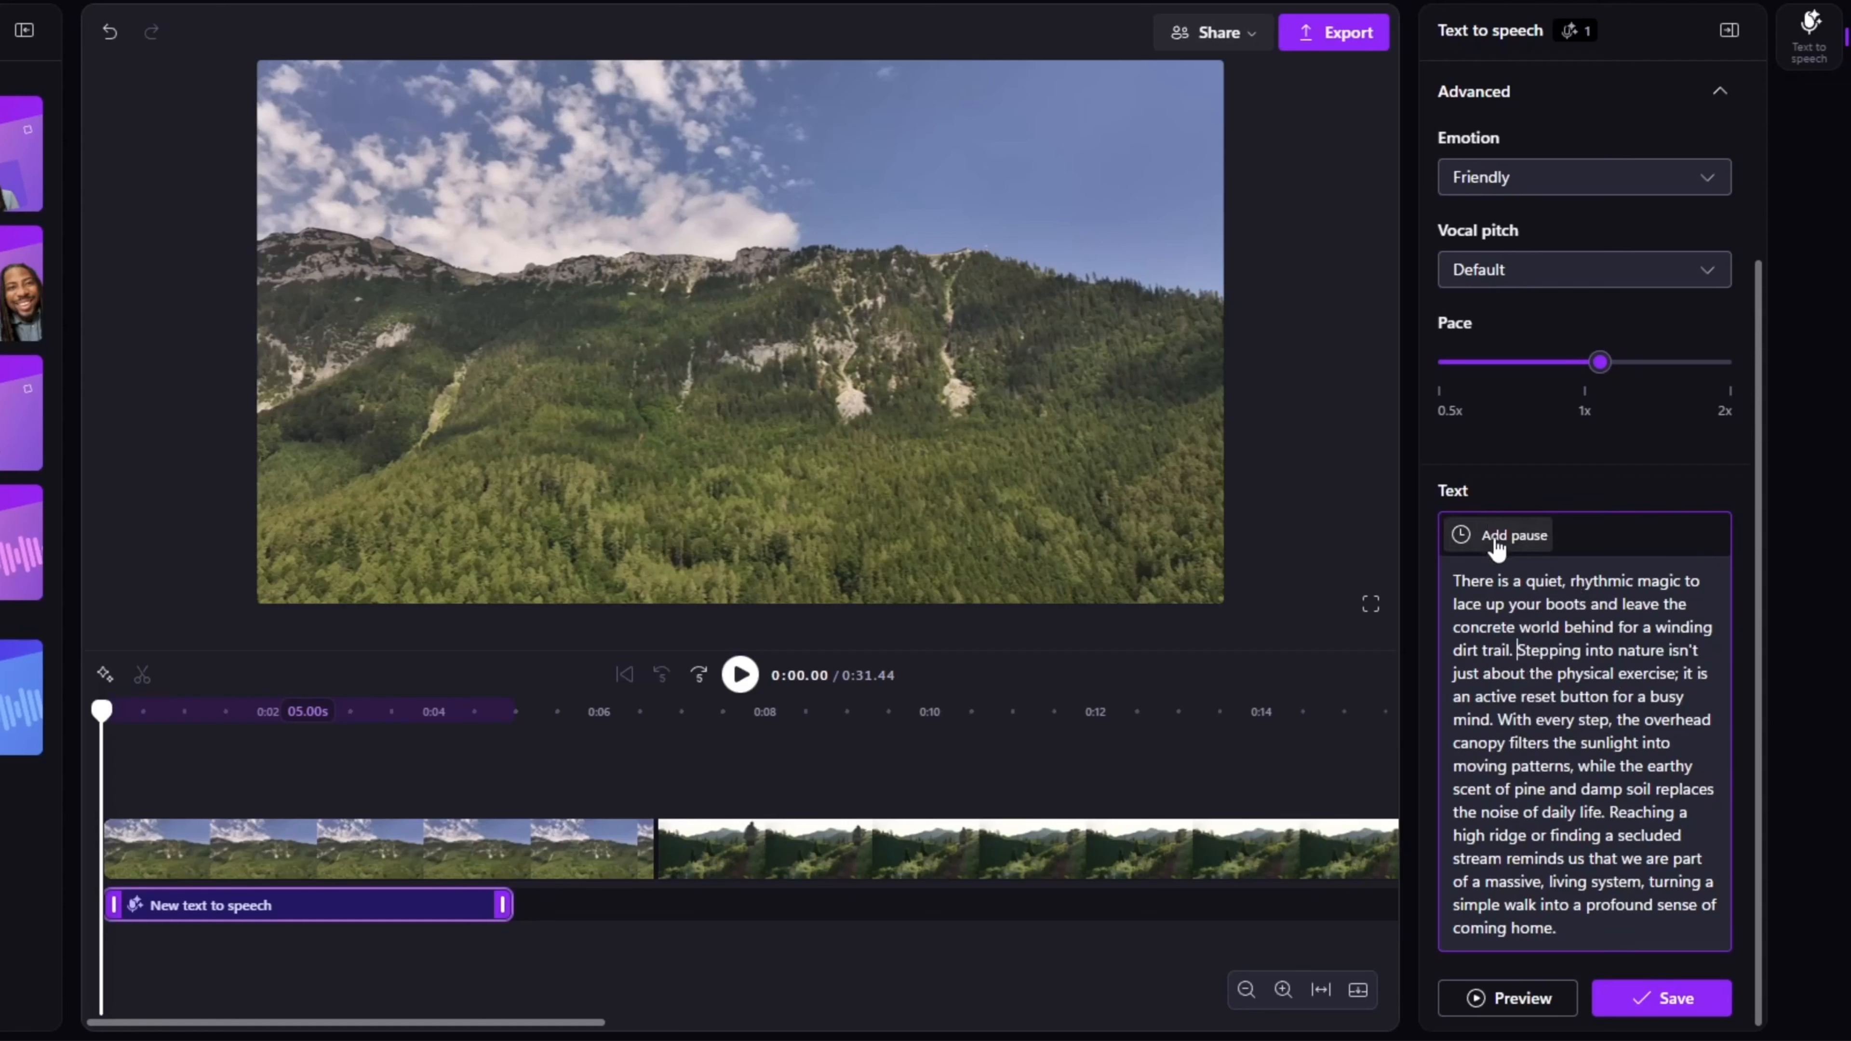
left_click(1526, 545)
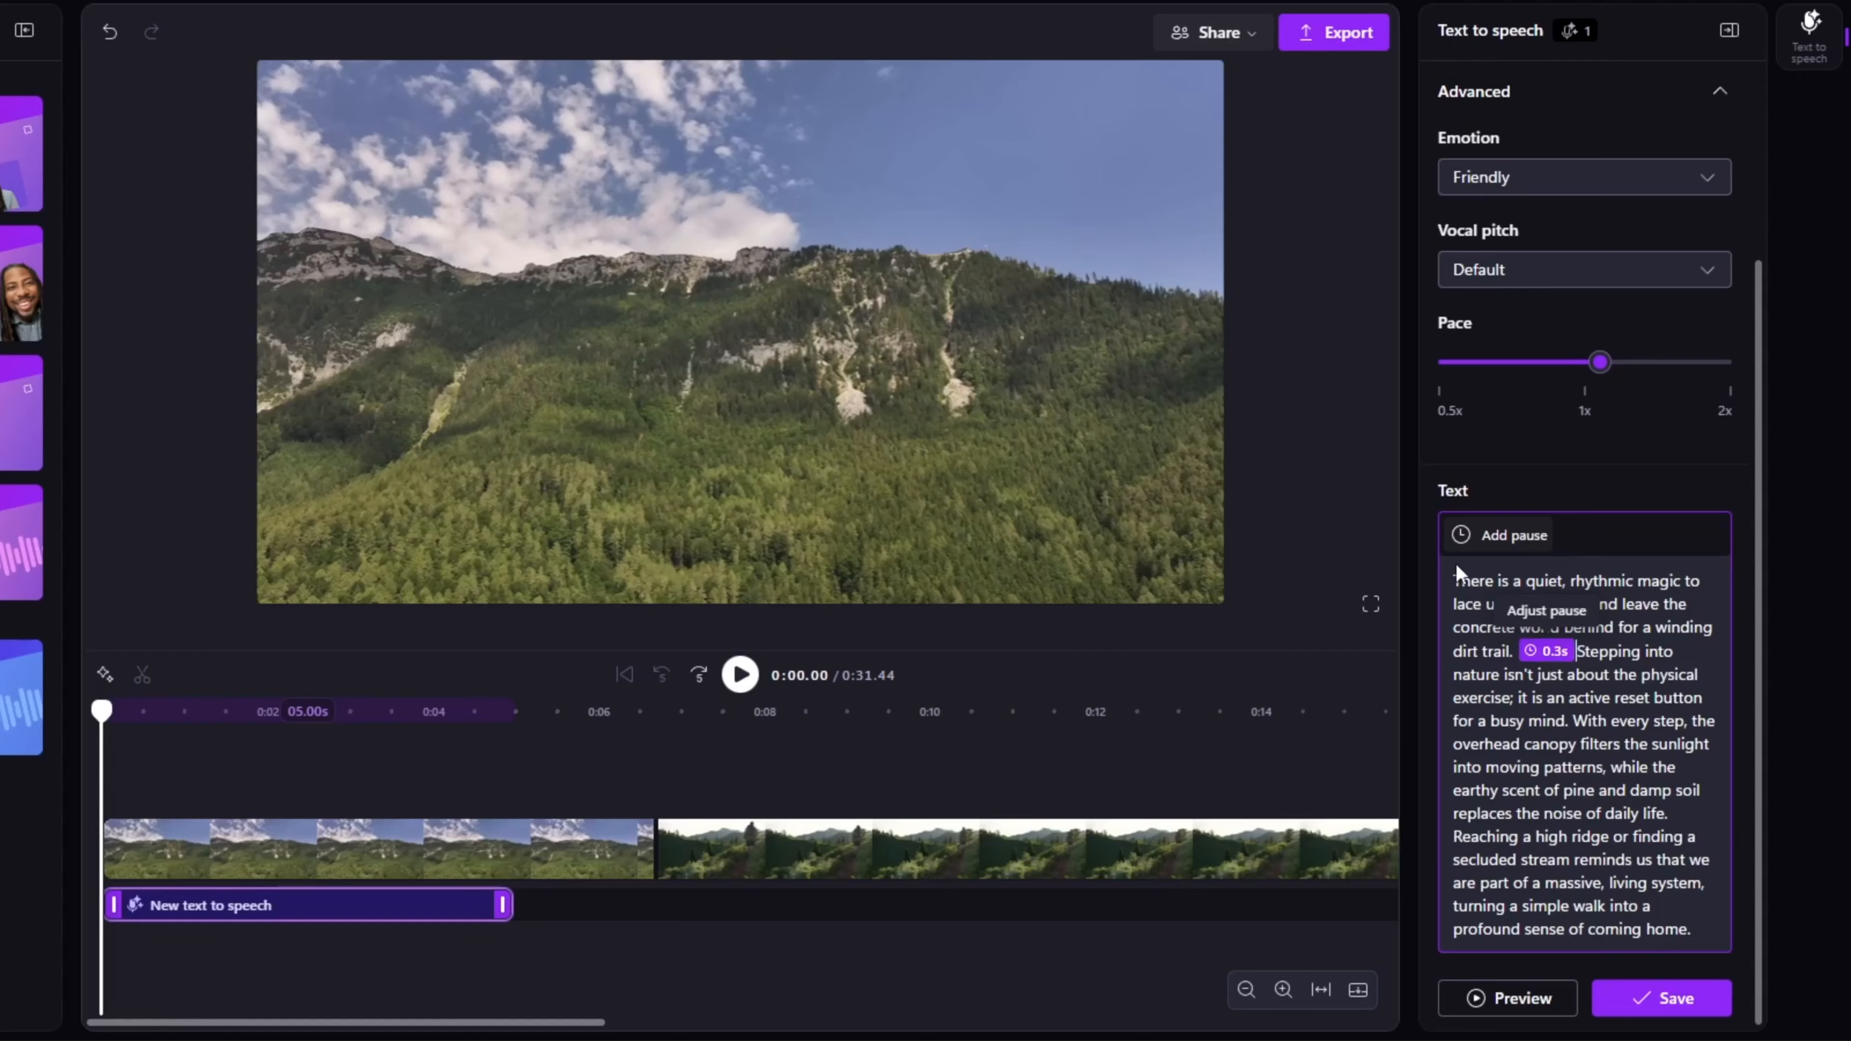
left_click_drag(1456, 565, 1707, 926)
left_click(1701, 925)
- Set the length of the pause before "Stepping into nature" to 0.2 s
left_click(1543, 652)
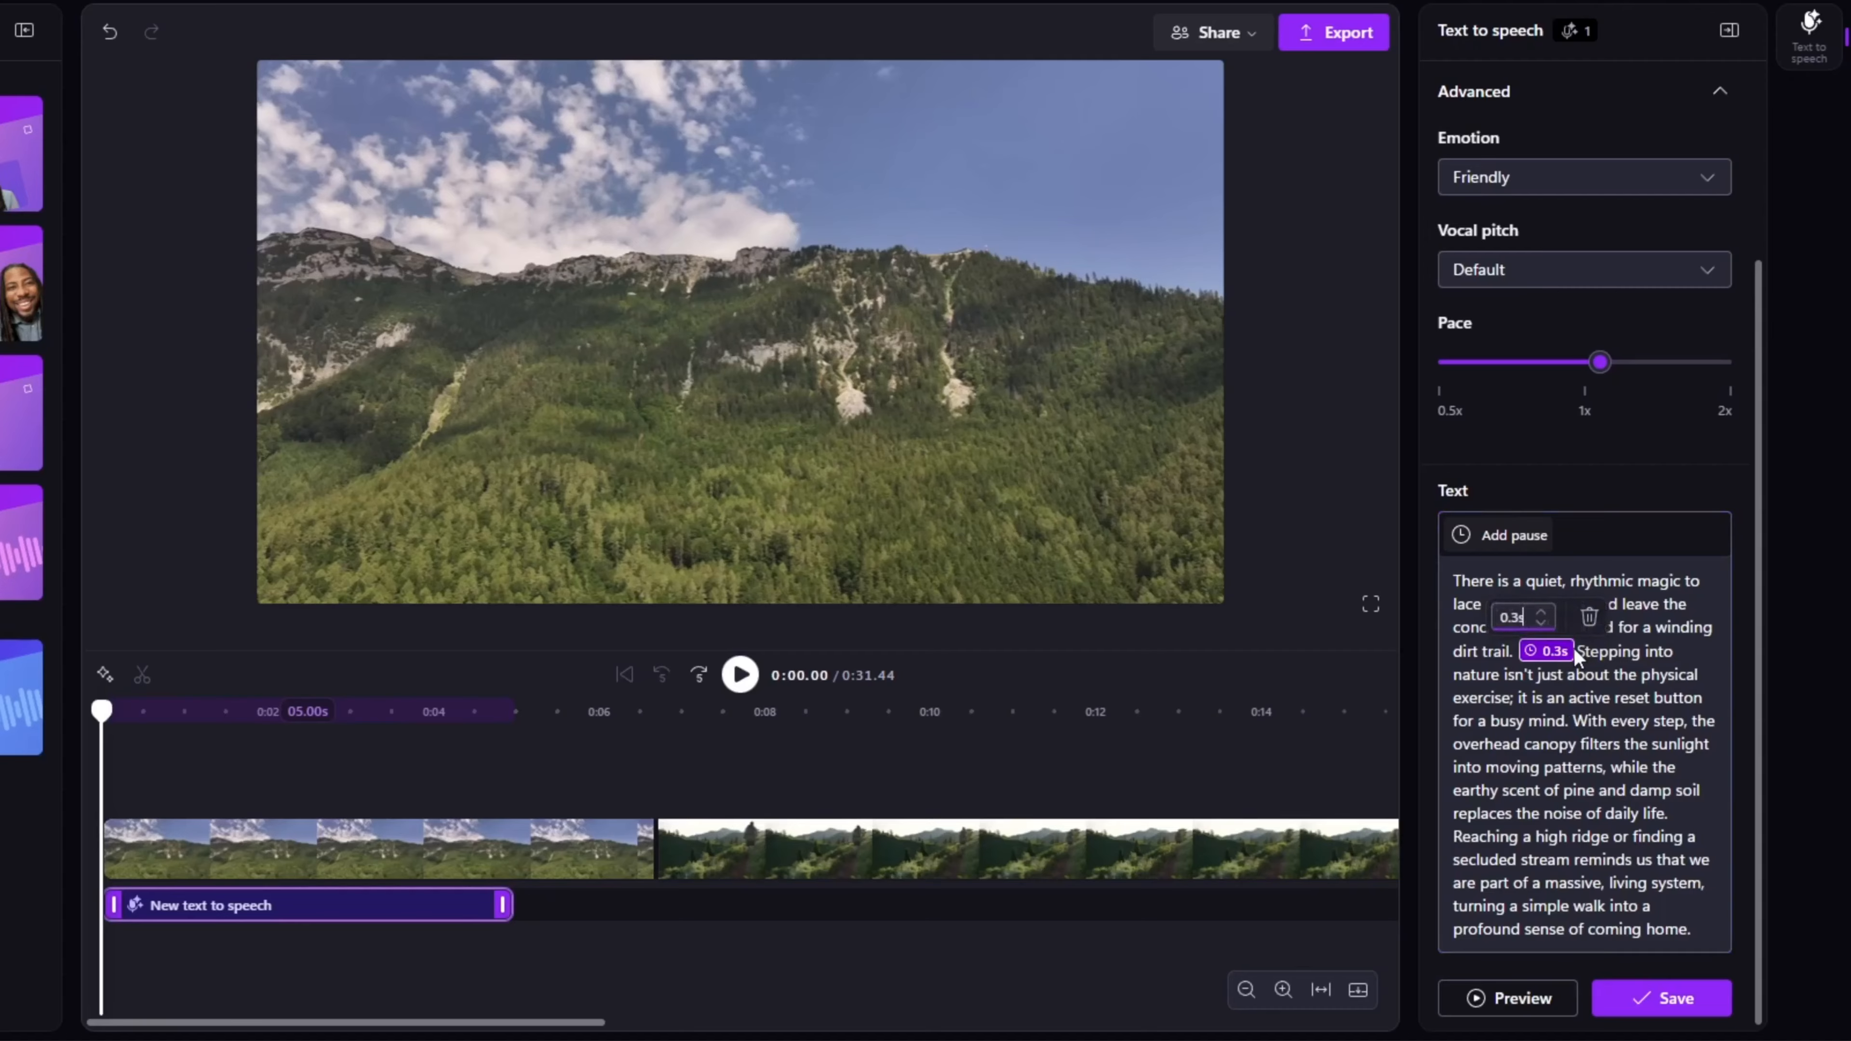
left_click(1542, 624)
left_click(1542, 624)
left_click(1542, 614)
left_click(1668, 822)
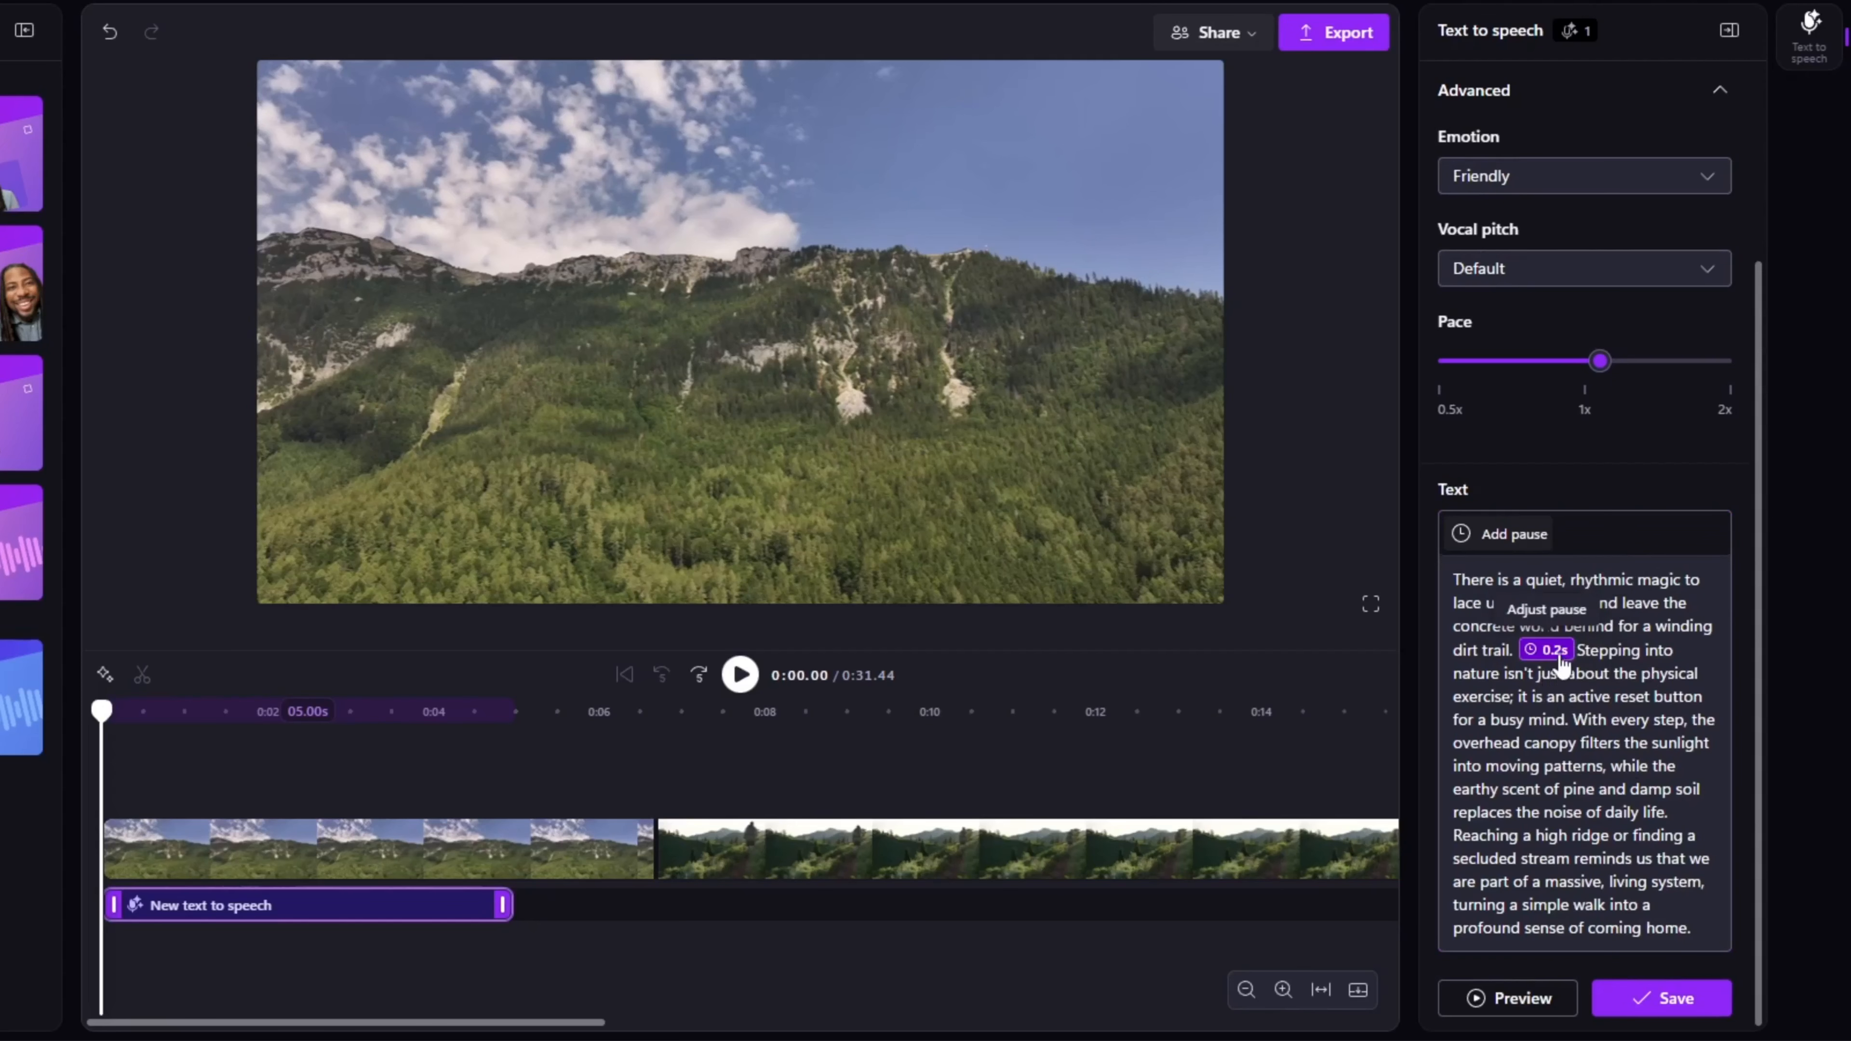
left_click(1546, 650)
left_click(1540, 625)
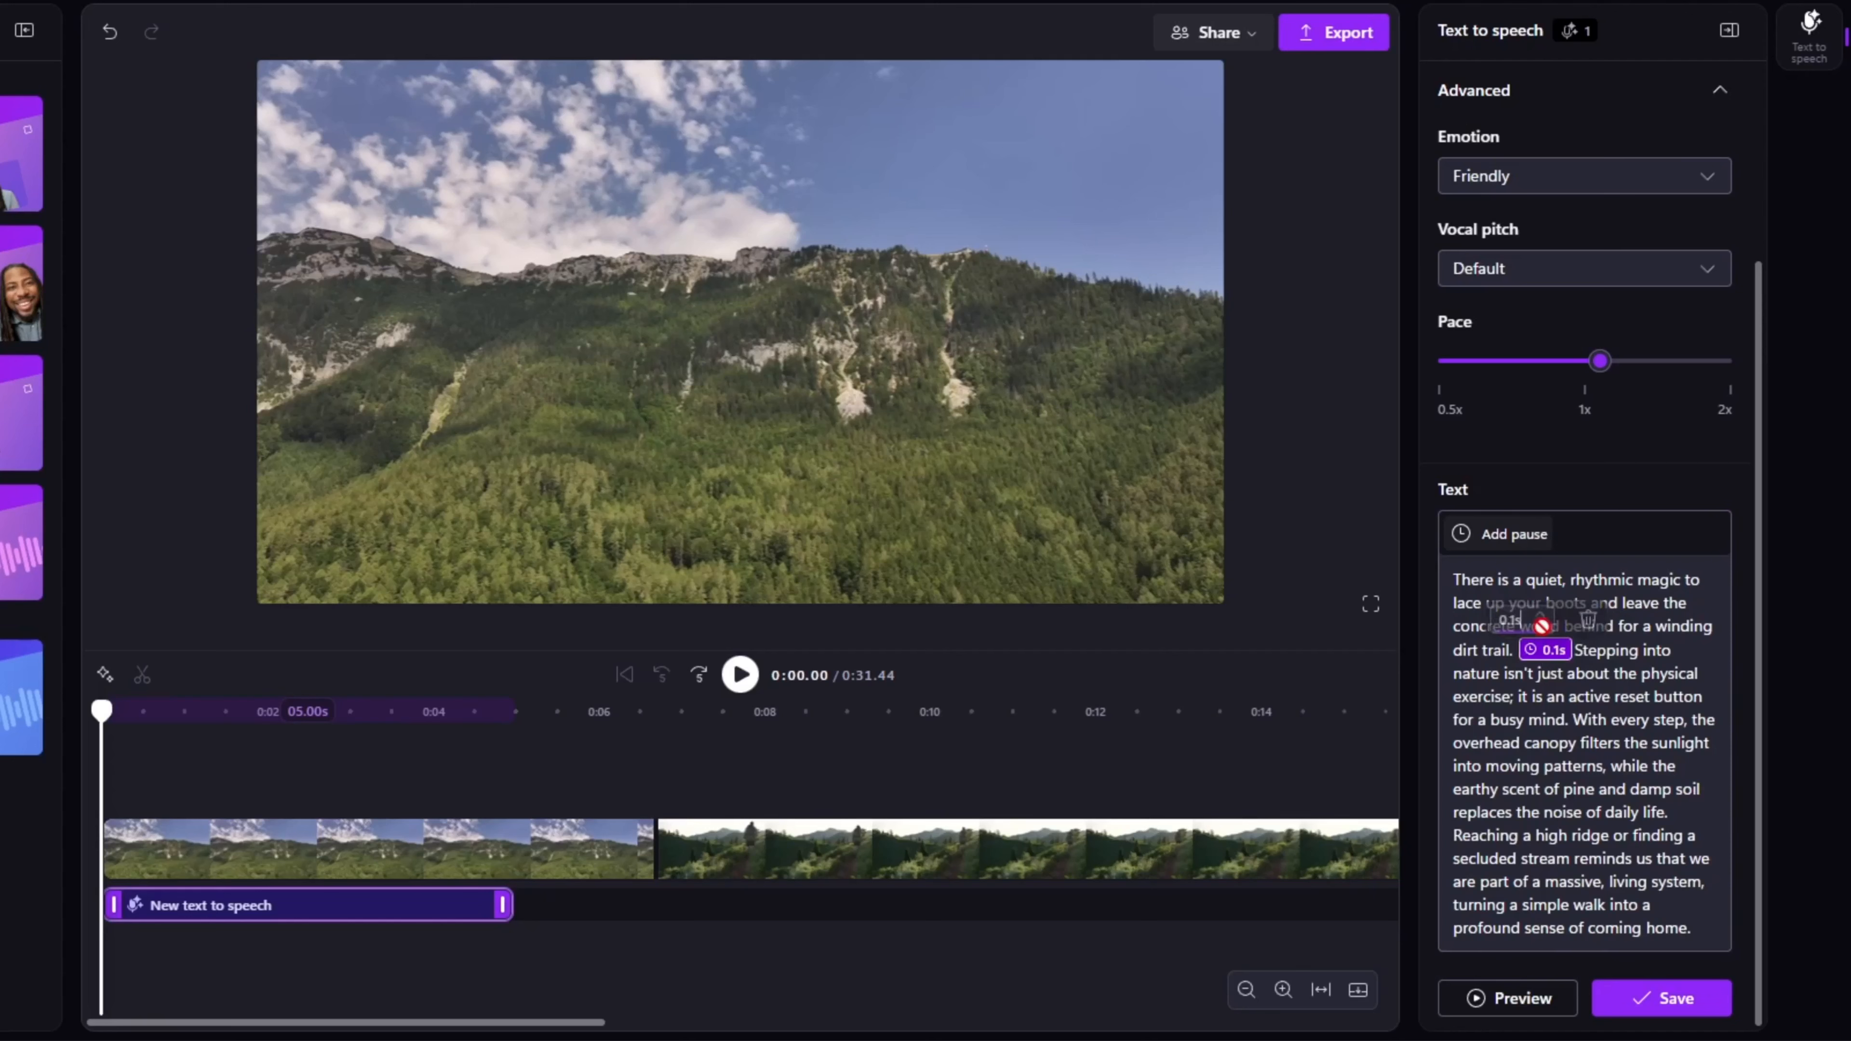
left_click(1538, 614)
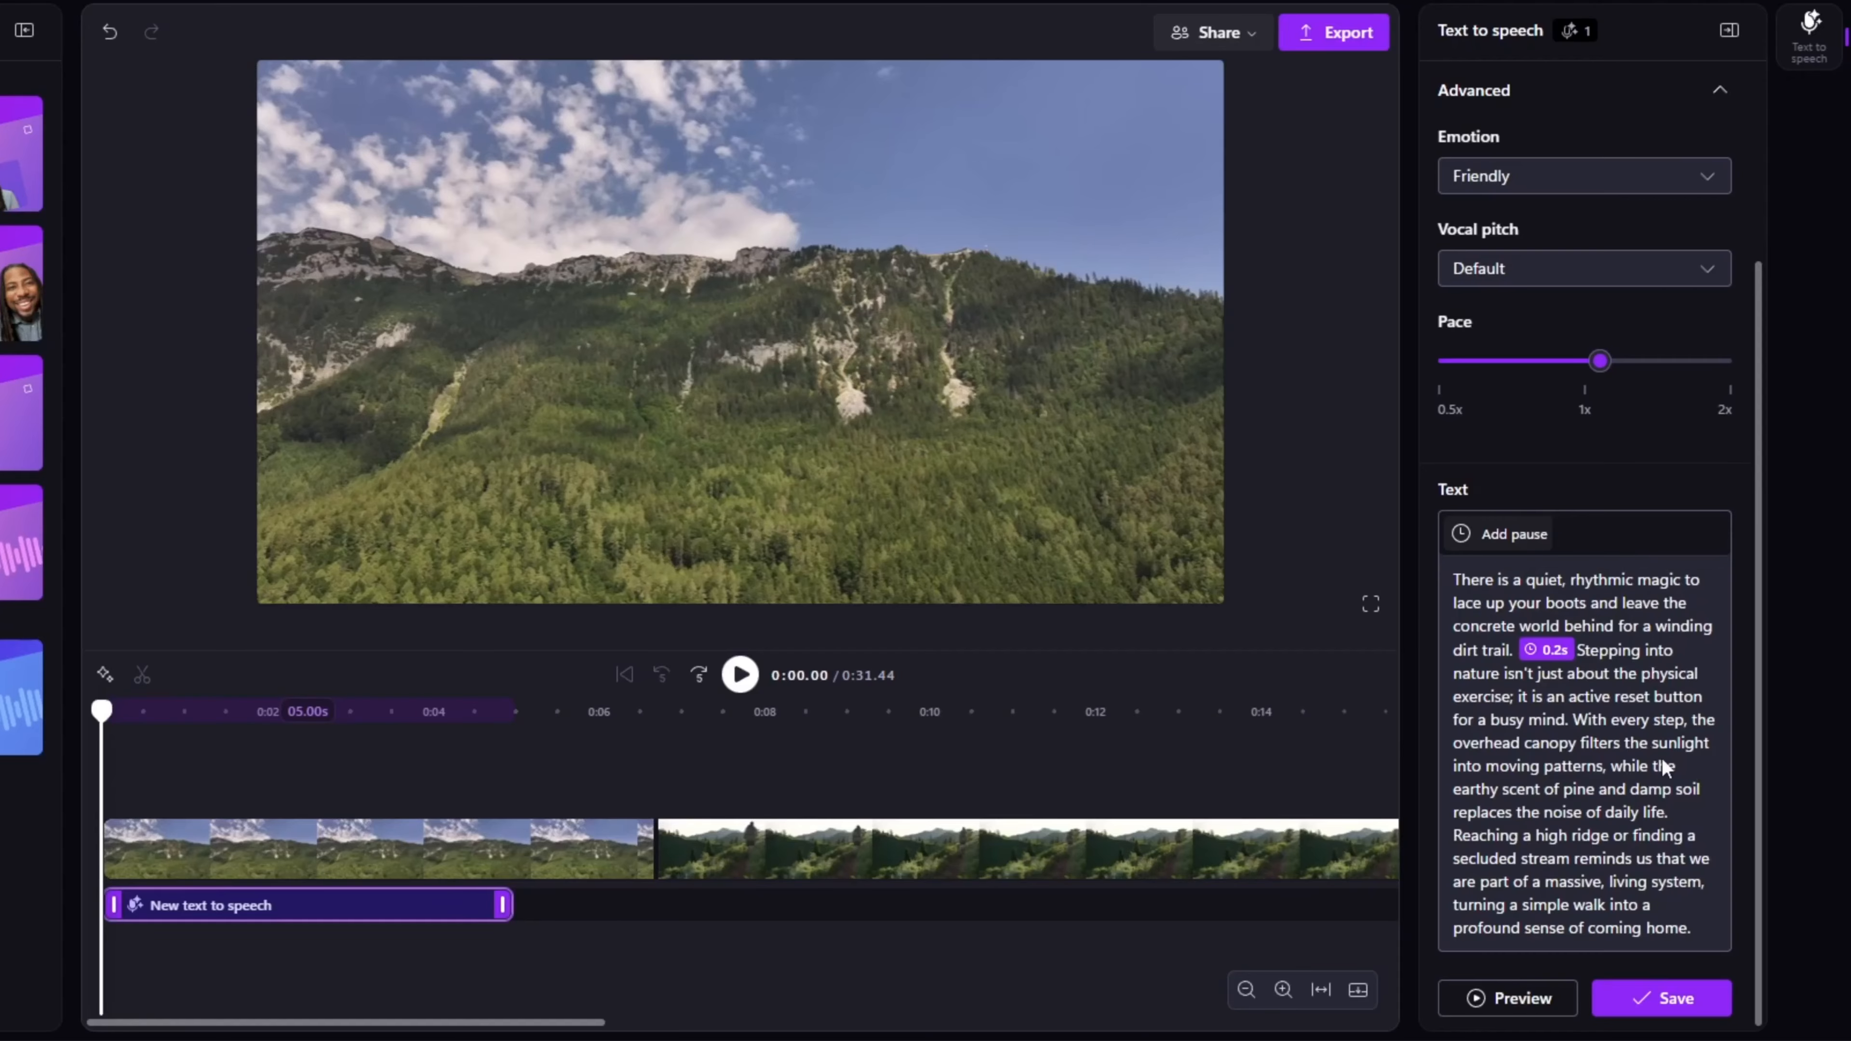
- Preview the narration with the pause and save the text-to-speech clip to the timeline
scroll(1617, 733, "up", 3)
scroll(1632, 699, "down", 3)
left_click(1518, 998)
left_click(1527, 1005)
scroll(1614, 802, "up", 1)
scroll(1596, 817, "down", 1)
left_click(1648, 1005)
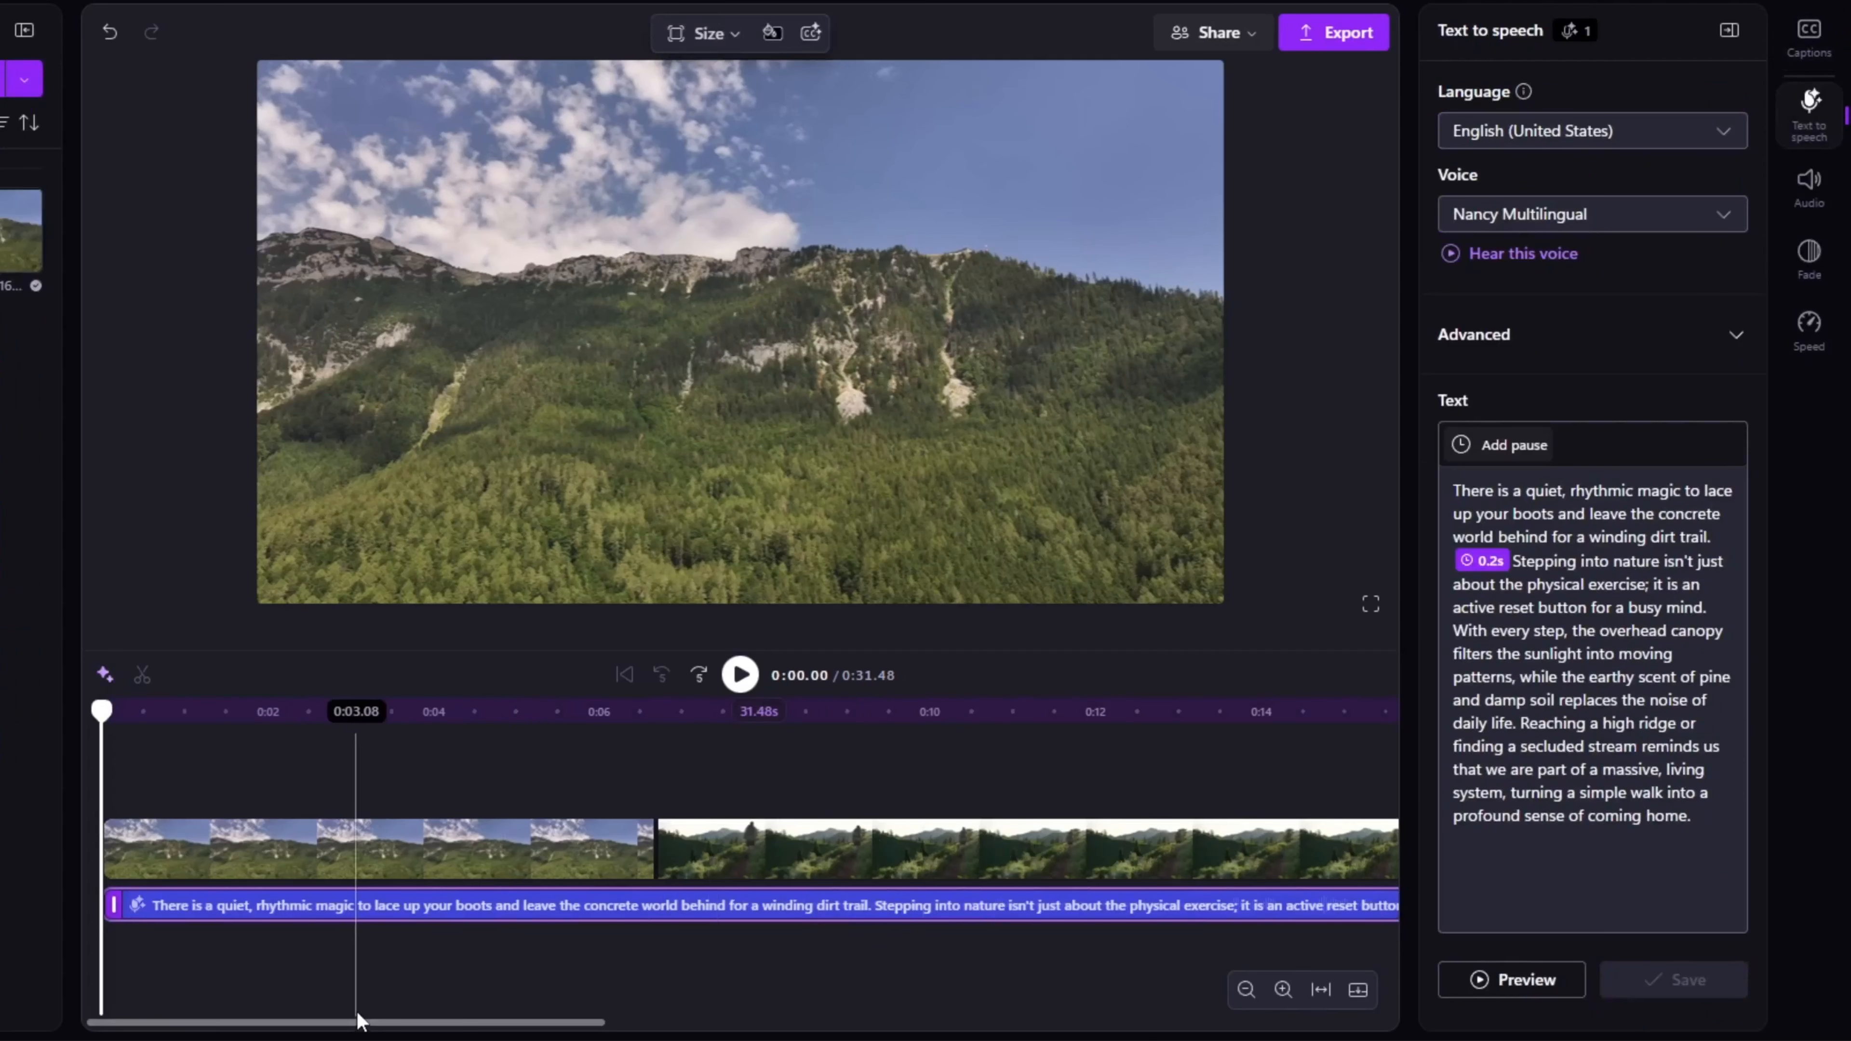
- Compare the end of the narration clip with the end of the video on the timeline and return the playhead to the start
left_click_drag(446, 1022, 1113, 1024)
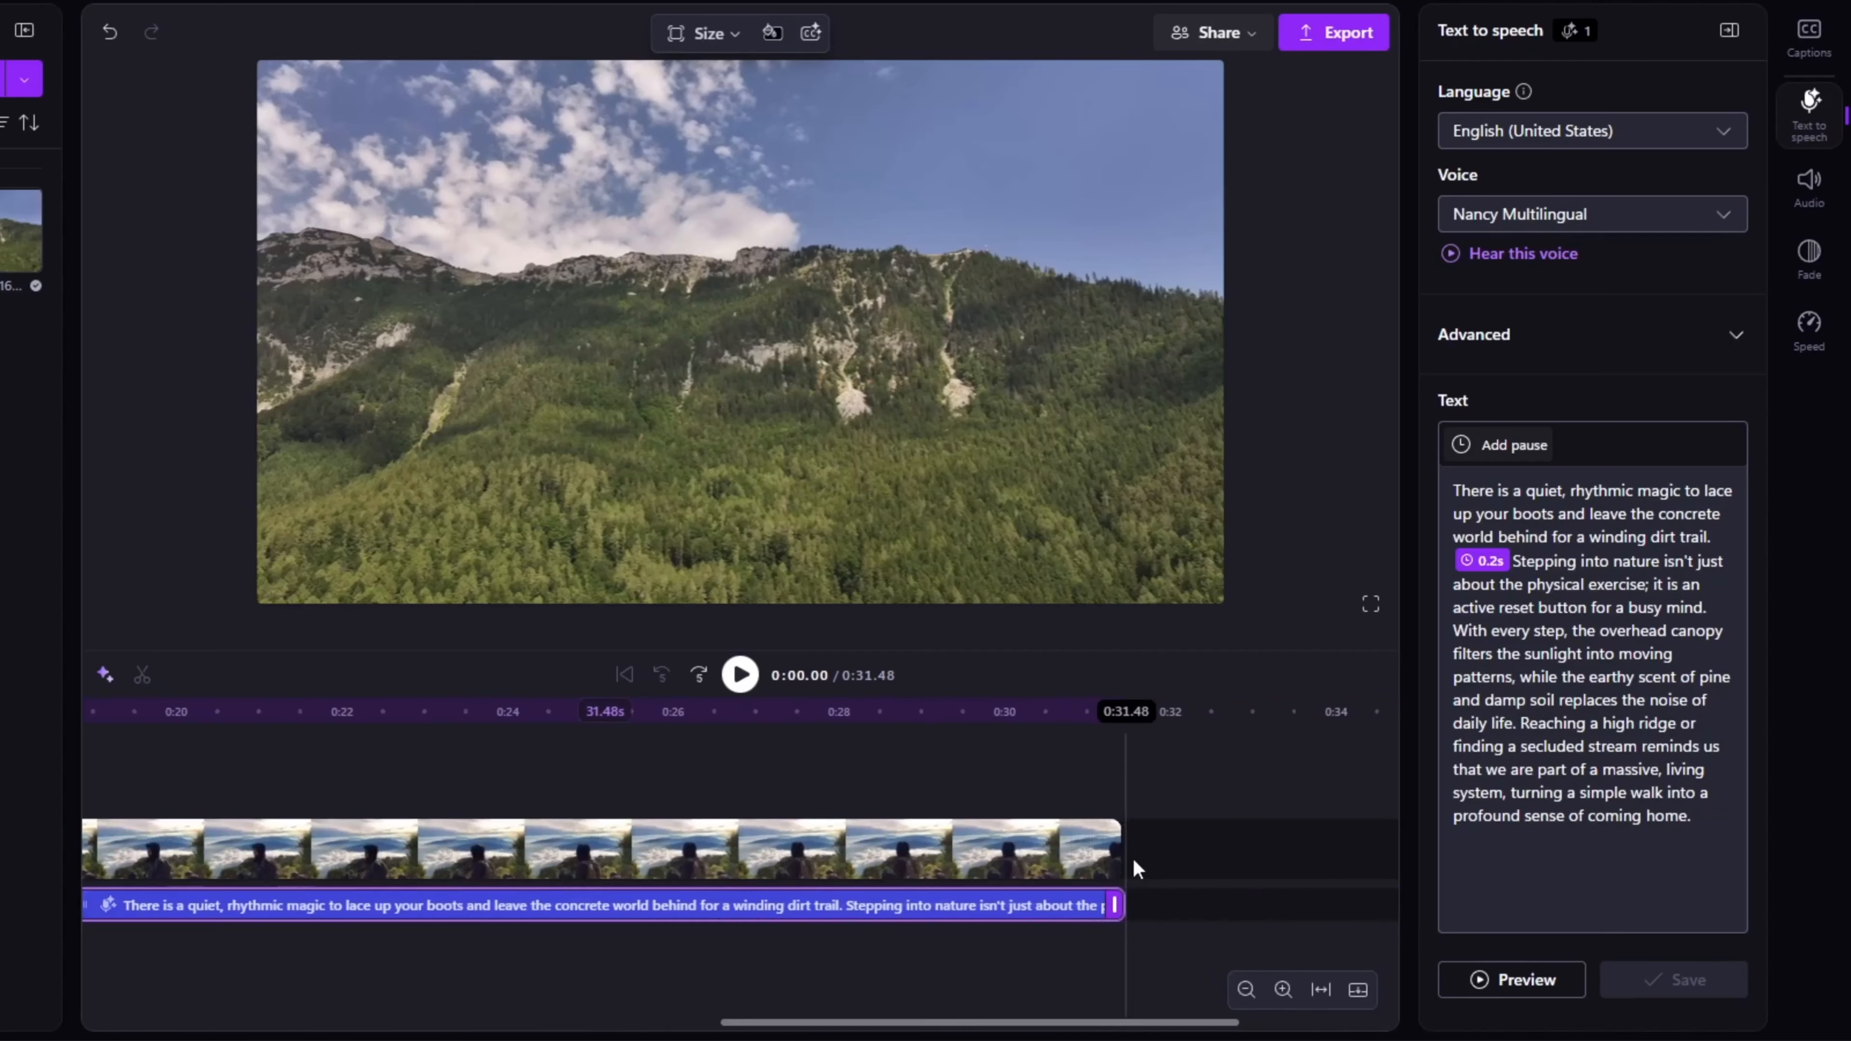
left_click_drag(1120, 1021, 397, 1028)
left_click(806, 714)
left_click_drag(805, 712, 101, 712)
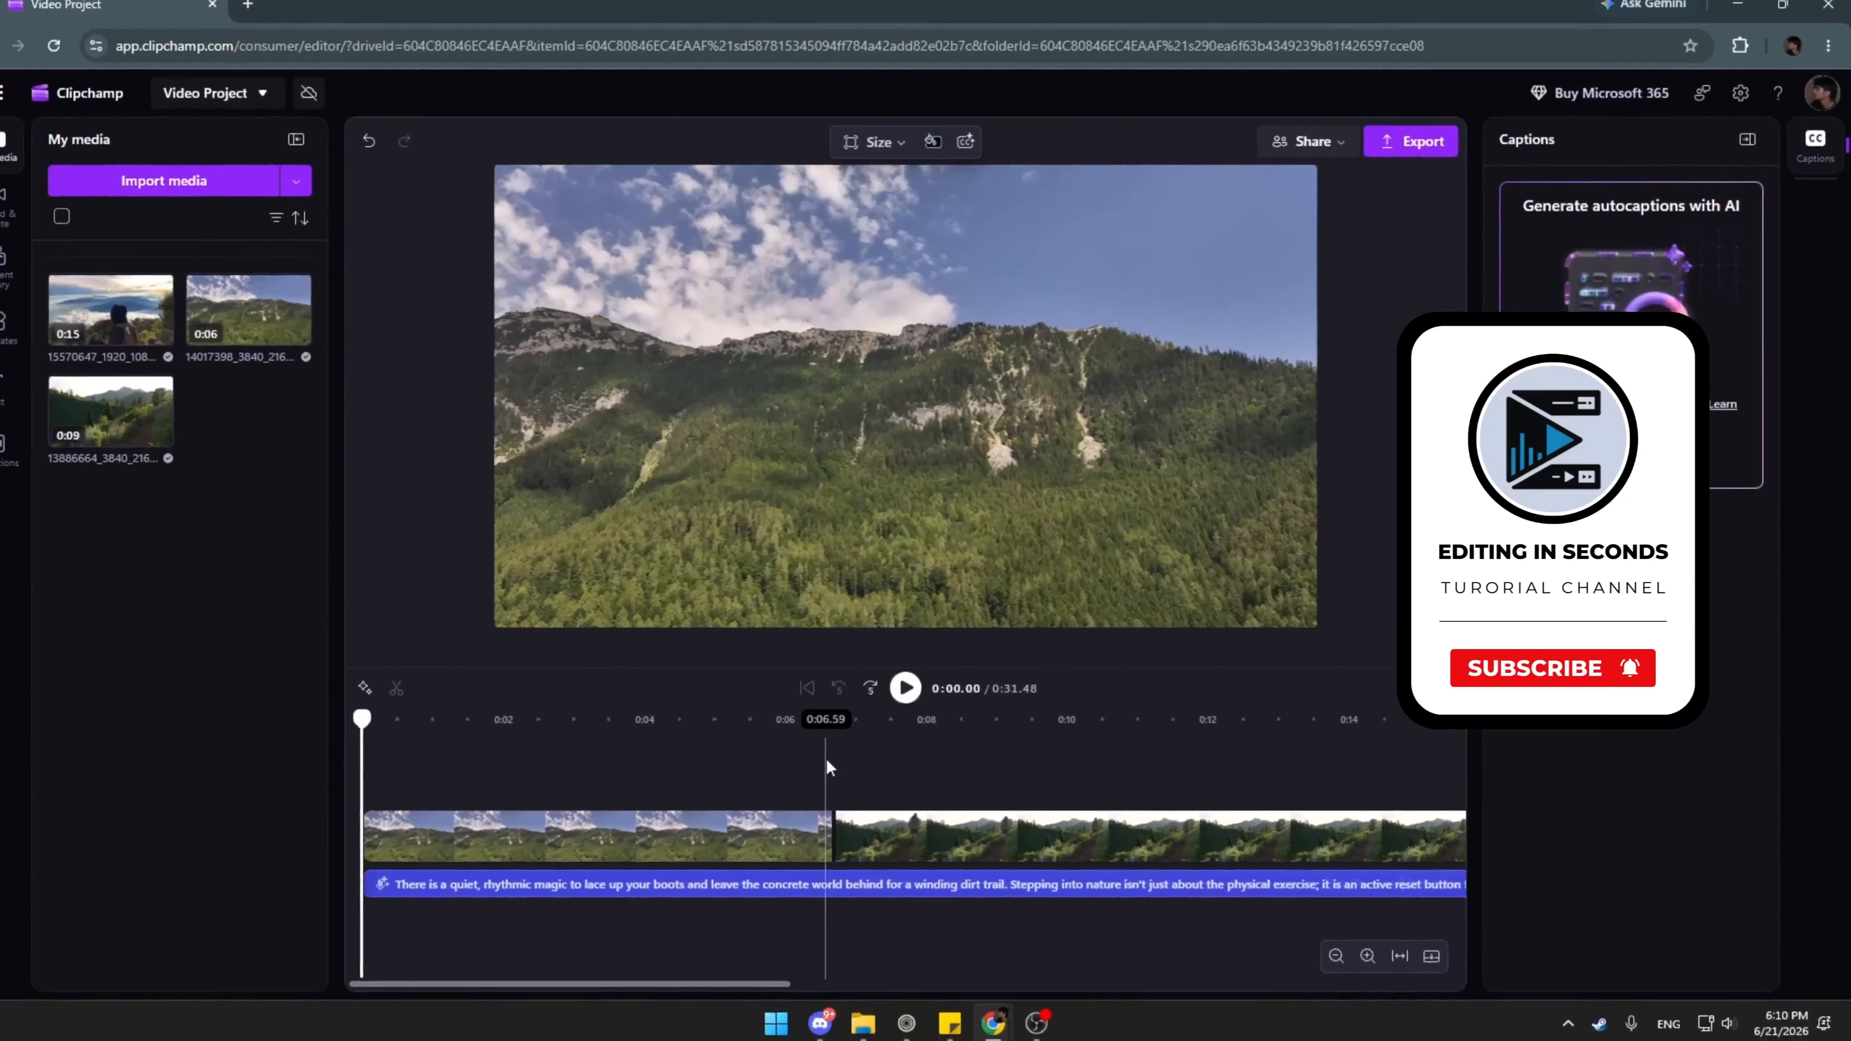